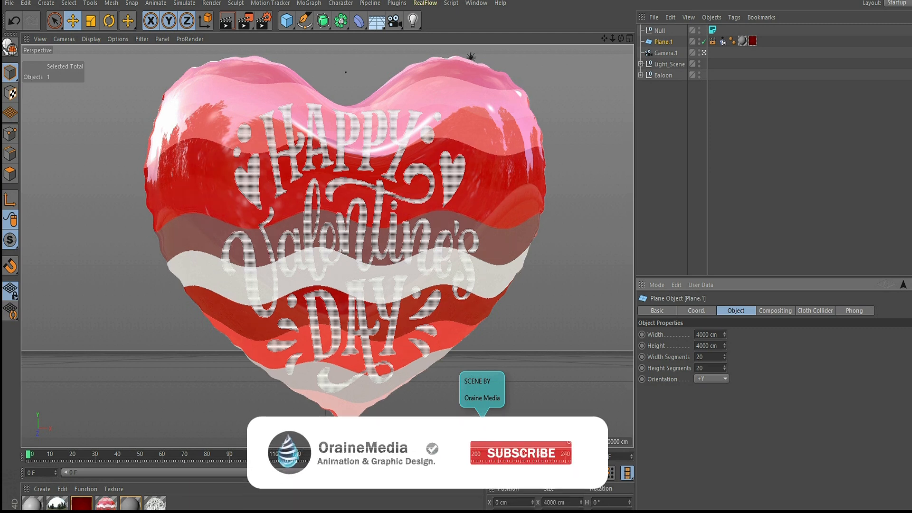
# - Switch to the open HEART_SHAPE1.c4d project and select the heart spline inside the Extrude object
pyautogui.click(476, 3)
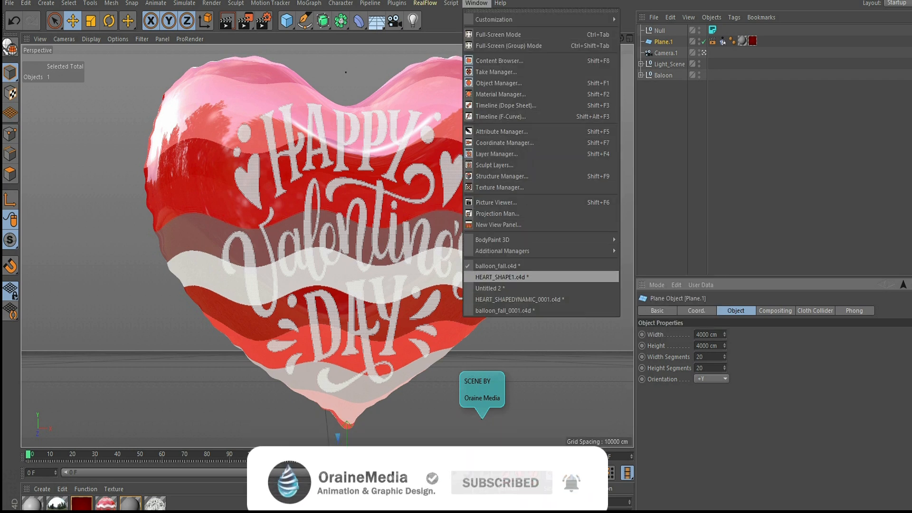
pyautogui.click(501, 277)
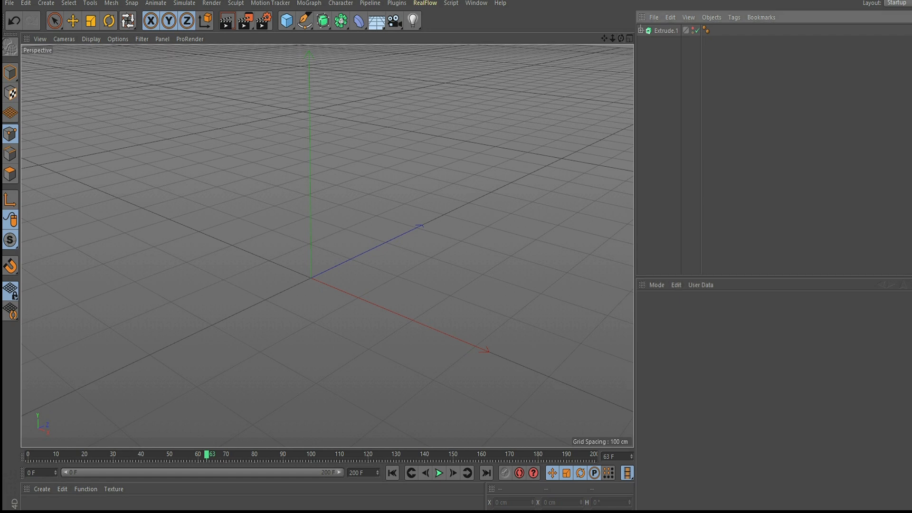
pyautogui.click(641, 30)
pyautogui.click(668, 42)
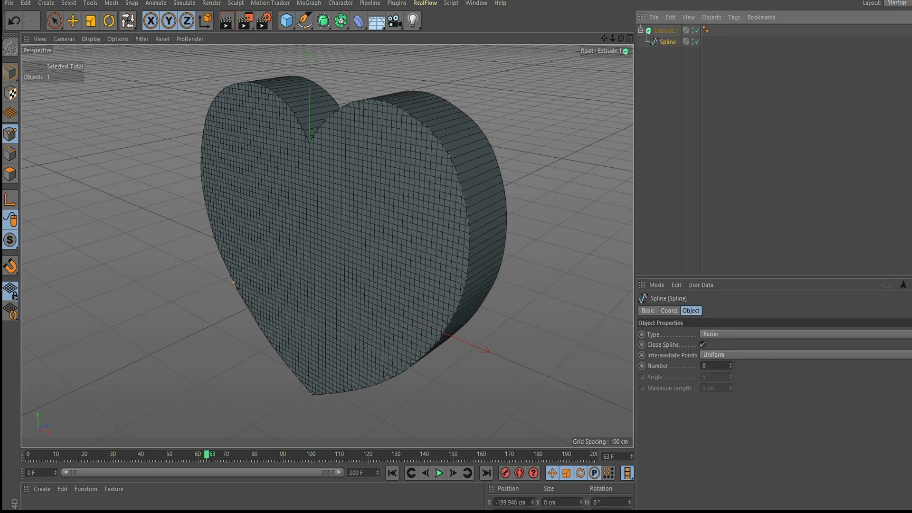
# - Take the heart spline out of the Extrude object and view it in the four-view layout
pyautogui.moveTo(668, 42); pyautogui.dragTo(665, 64)
pyautogui.moveTo(621, 38); pyautogui.dragTo(631, 23)
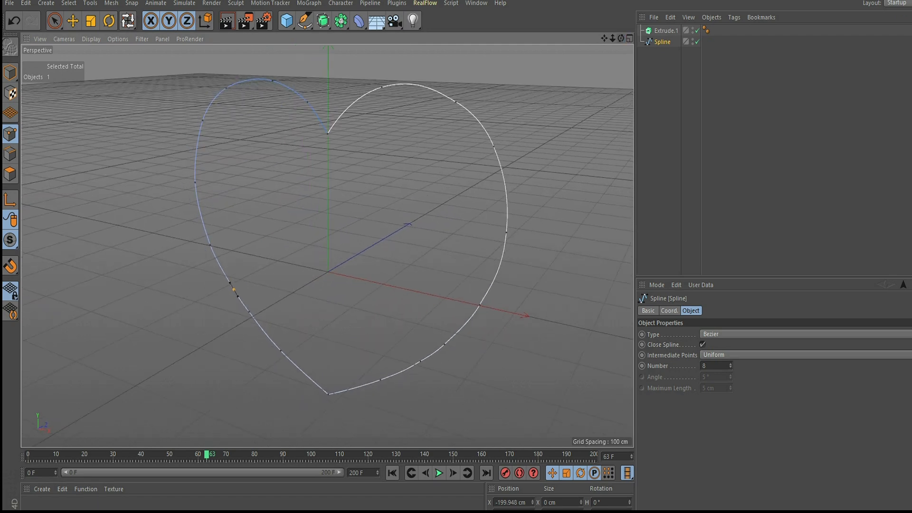
pyautogui.click(629, 38)
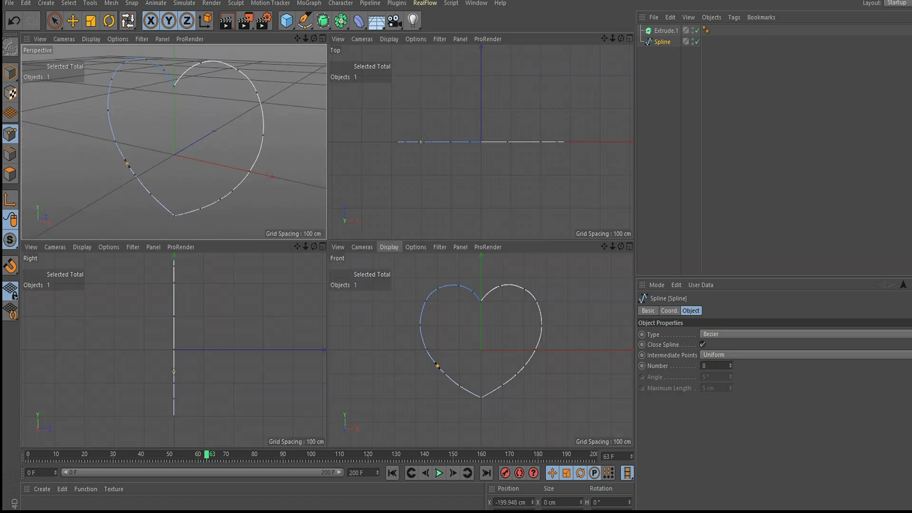
# - Compare the spline with the heart background picture in the Front view, hide the picture again and return to the full Perspective view
pyautogui.click(416, 247)
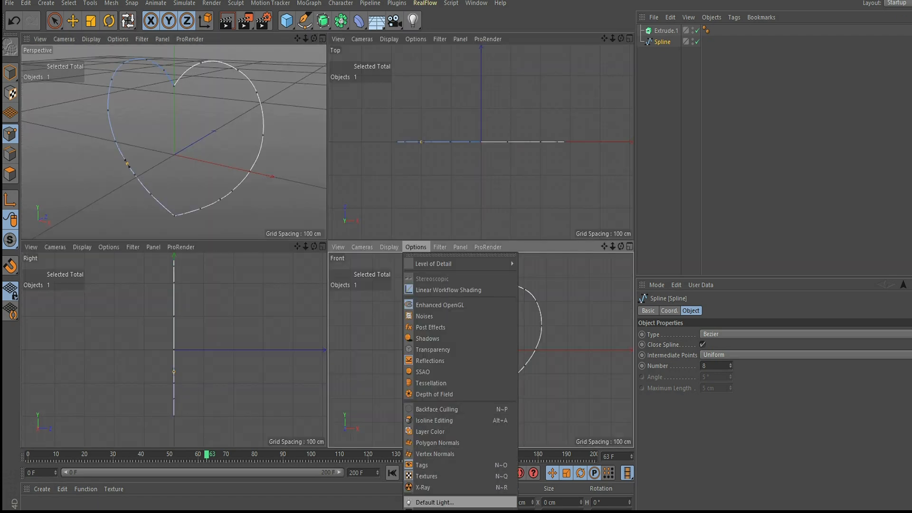
pyautogui.click(435, 512)
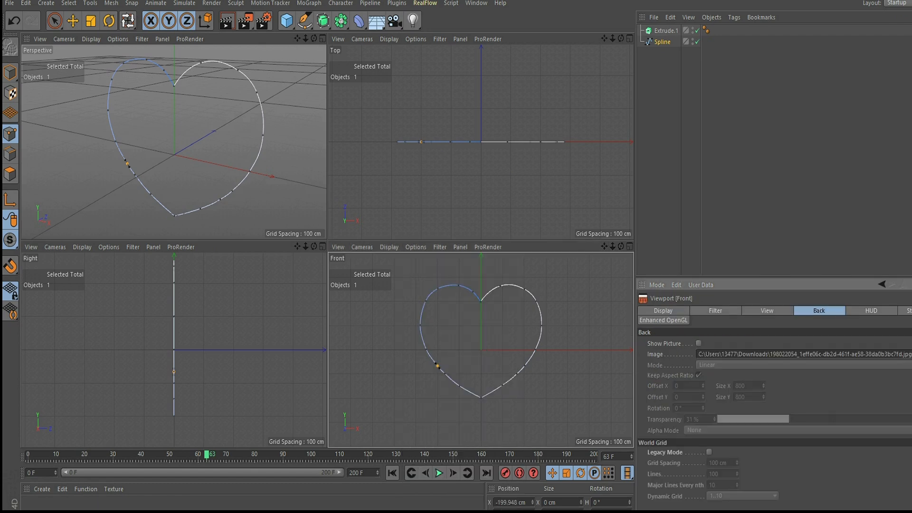
pyautogui.click(698, 343)
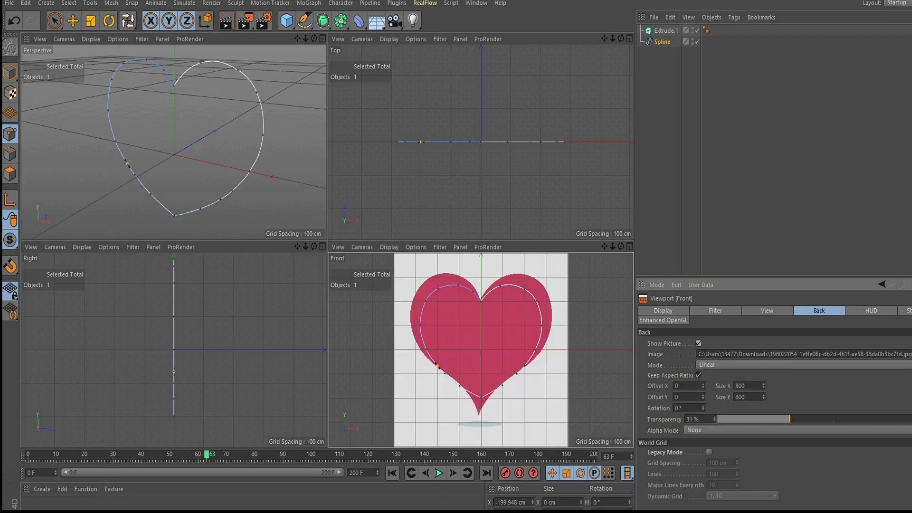
pyautogui.click(699, 343)
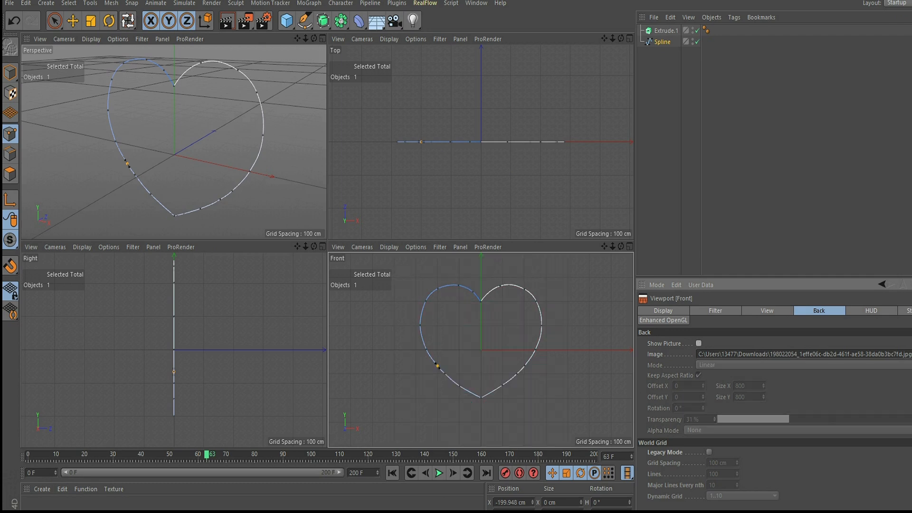
pyautogui.click(322, 38)
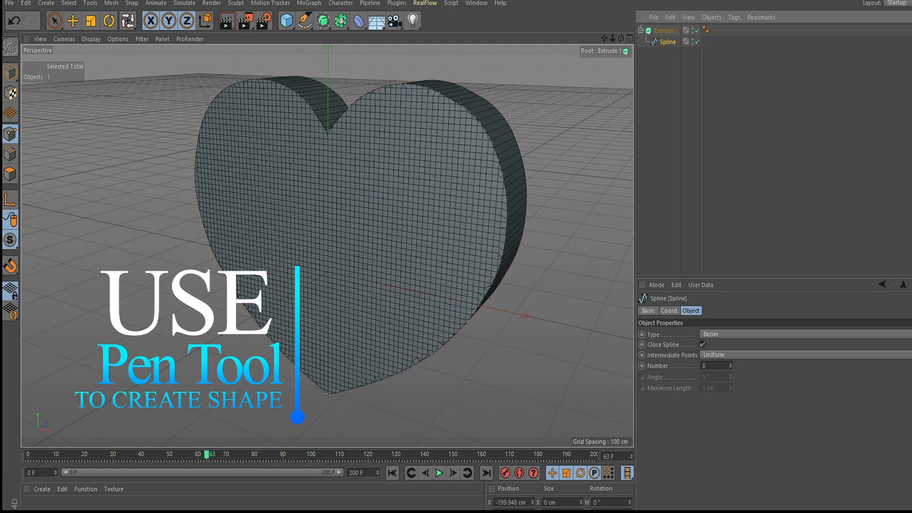
# - Set the heart Extrude object's Z movement to 150 cm
pyautogui.moveTo(621, 39); pyautogui.dragTo(528, 59)
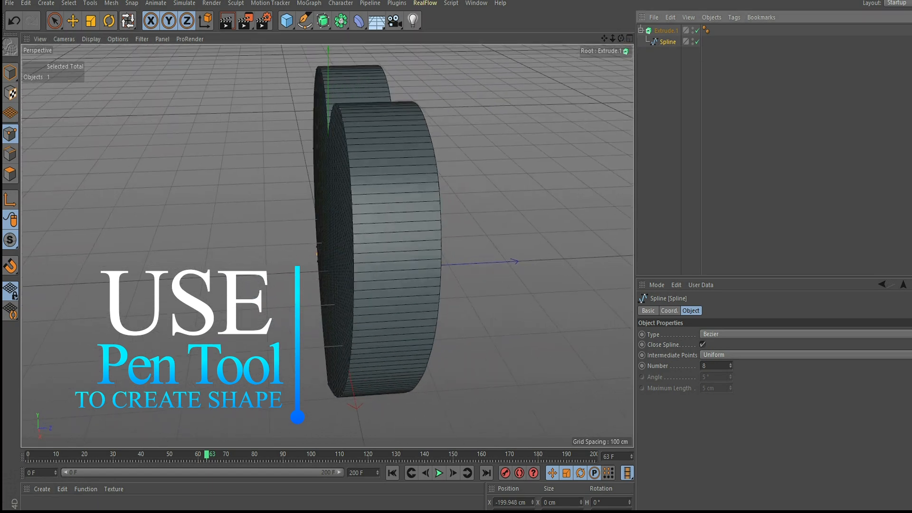
pyautogui.click(666, 31)
pyautogui.moveTo(773, 335); pyautogui.dragTo(762, 335)
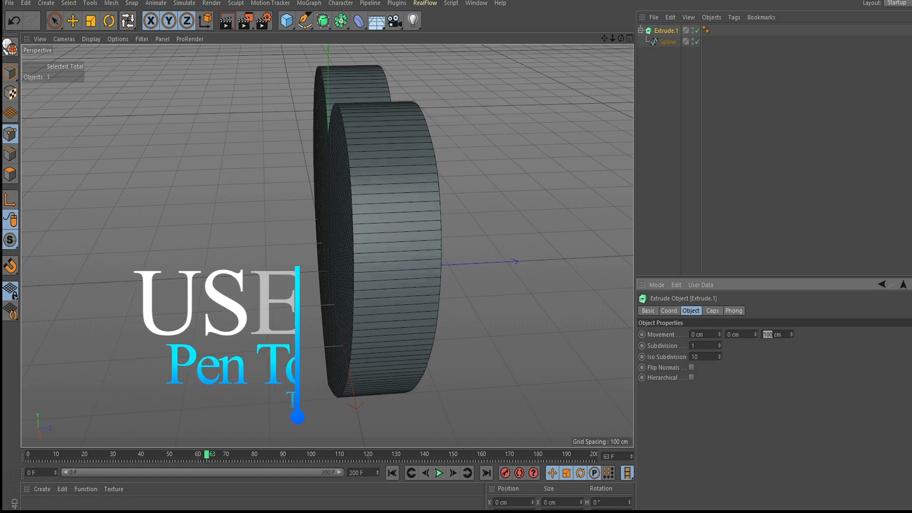
pyautogui.write('15')
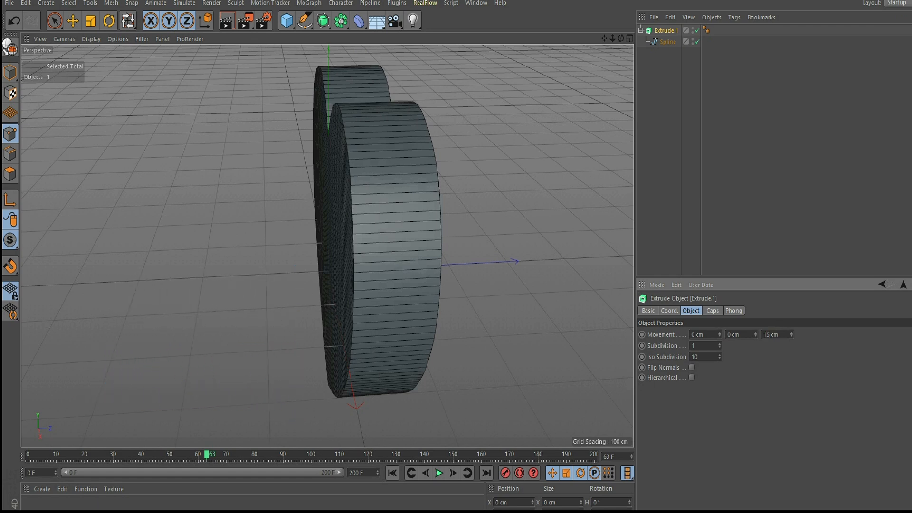
pyautogui.write('0')
pyautogui.press('Return')
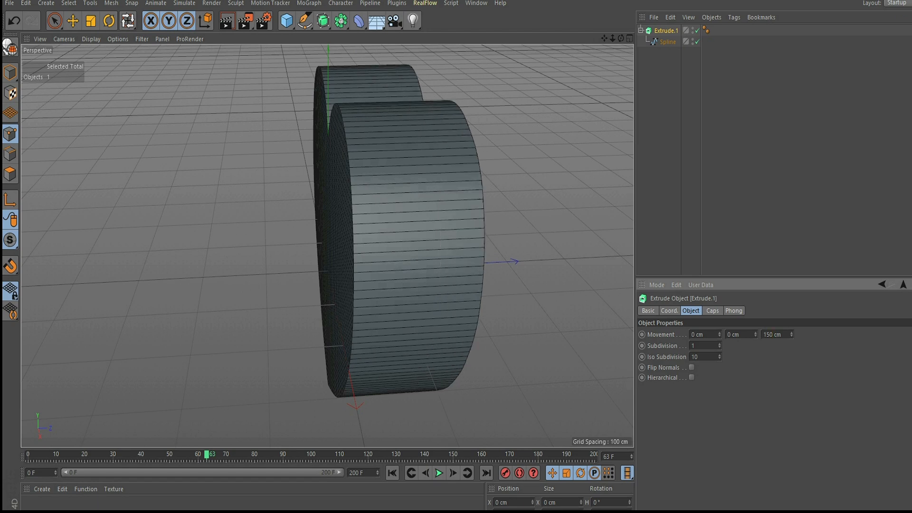
# - Select the Extrude object with its children and create a polygon copy with Current State to Object
pyautogui.moveTo(604, 38); pyautogui.dragTo(555, 50)
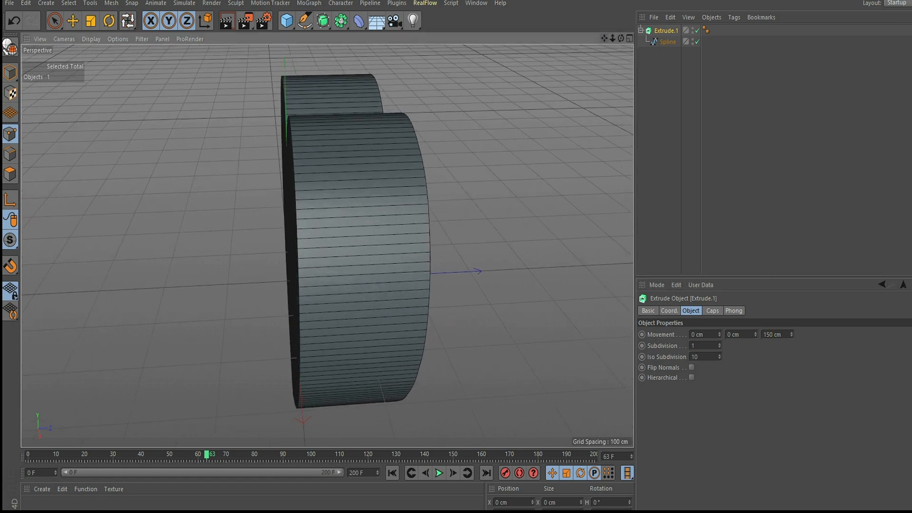
pyautogui.click(641, 30)
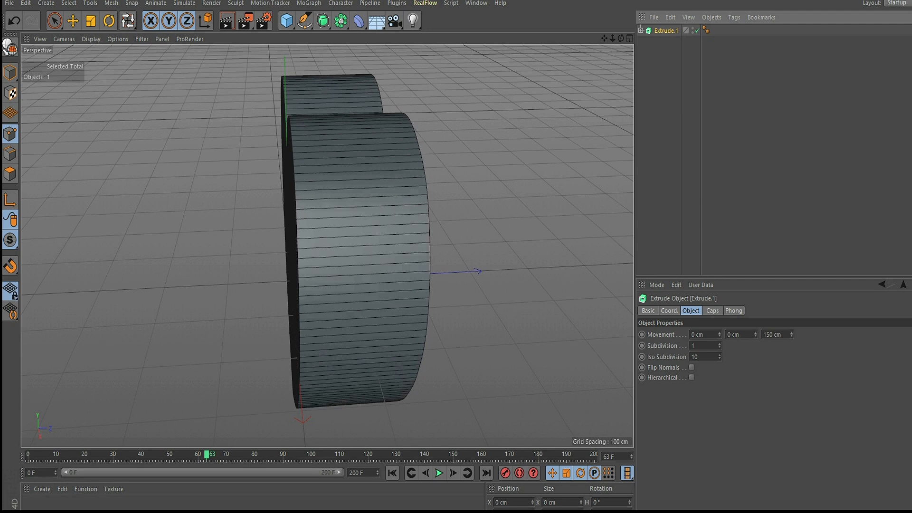
pyautogui.rightClick(656, 31)
pyautogui.click(687, 265)
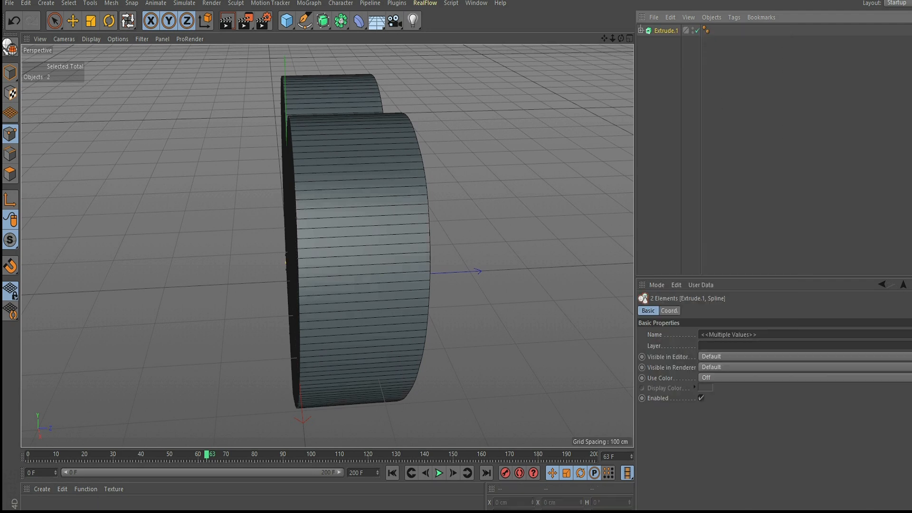
pyautogui.rightClick(666, 31)
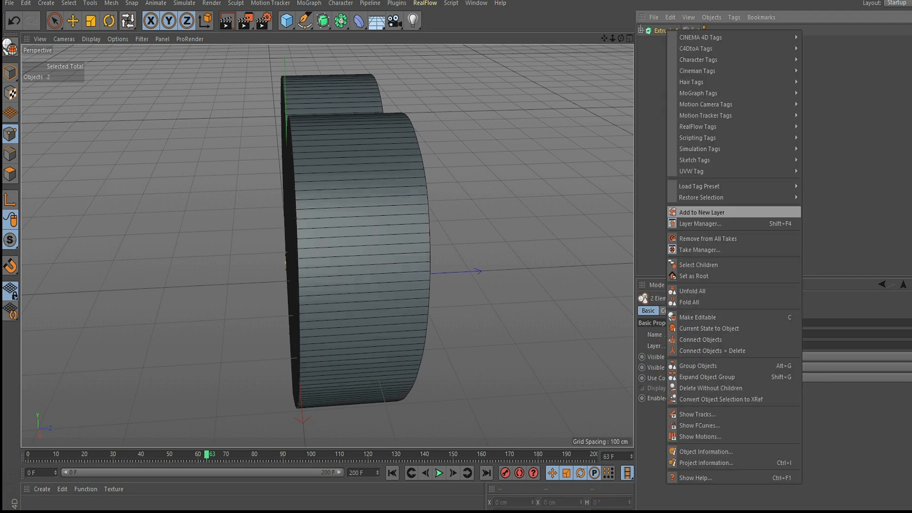
pyautogui.click(709, 328)
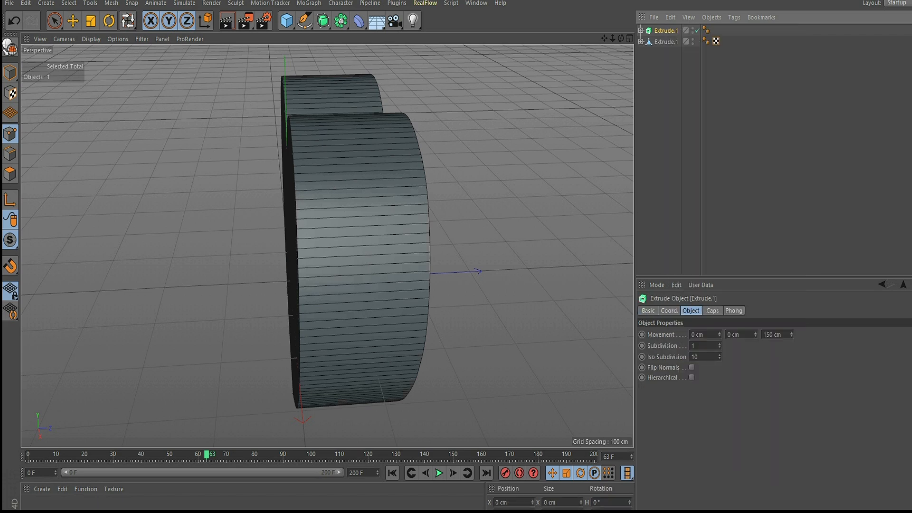
# - Merge the polygon copy of the heart and its child caps into one object with Connect Objects + Delete
pyautogui.click(666, 42)
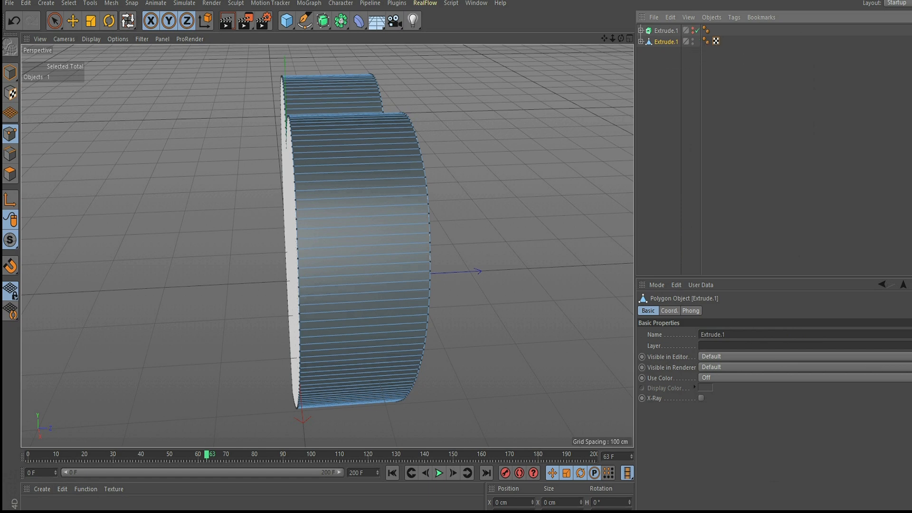
pyautogui.rightClick(669, 42)
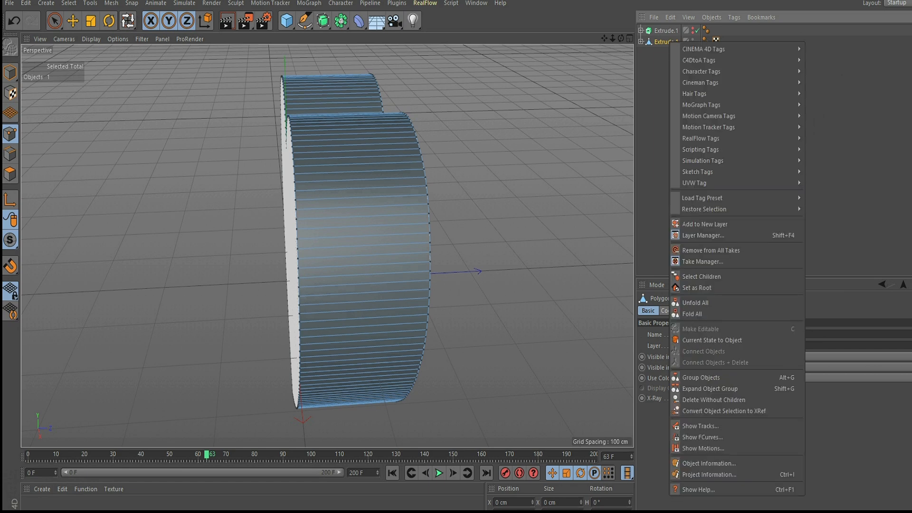
pyautogui.click(701, 277)
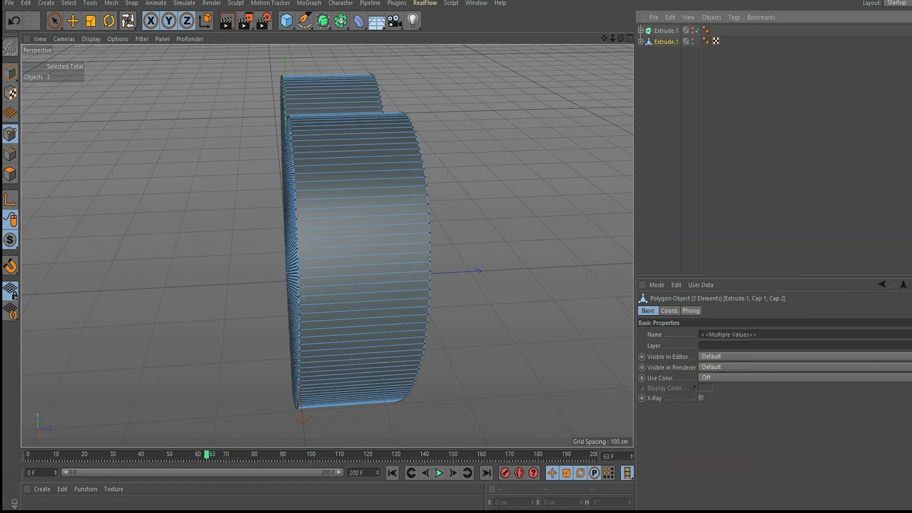
pyautogui.rightClick(668, 42)
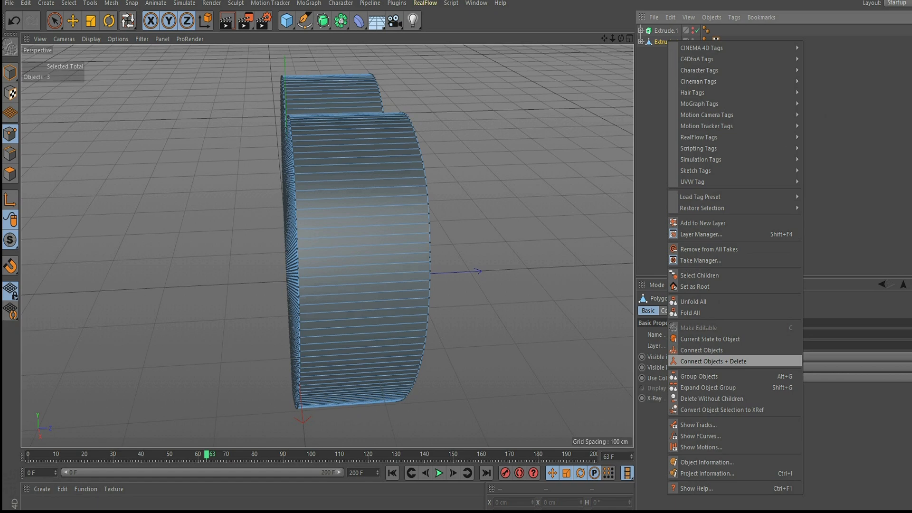
pyautogui.click(712, 361)
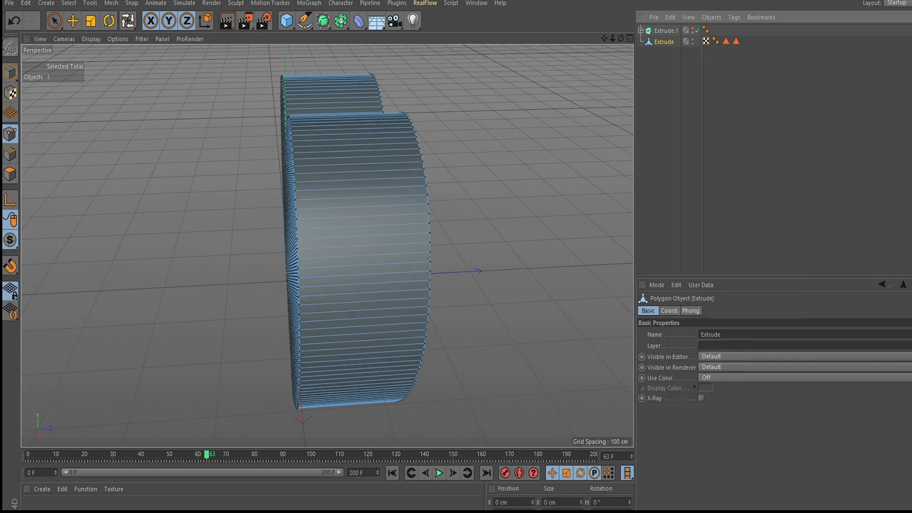
# - Select all polygons of the merged heart with Rectangle Selection and run Optimize on them
pyautogui.moveTo(621, 39); pyautogui.dragTo(662, 20)
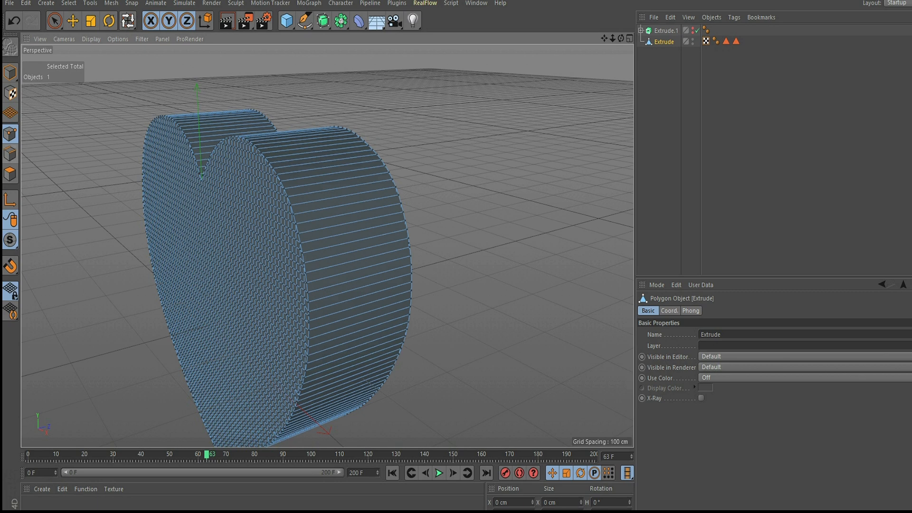
pyautogui.click(10, 174)
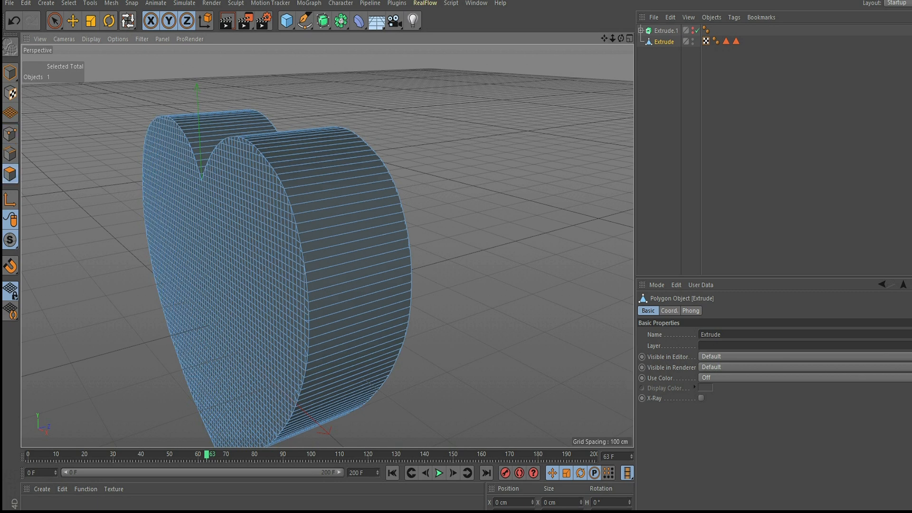
pyautogui.moveTo(613, 38); pyautogui.dragTo(589, 47)
pyautogui.moveTo(55, 20); pyautogui.dragTo(418, 422)
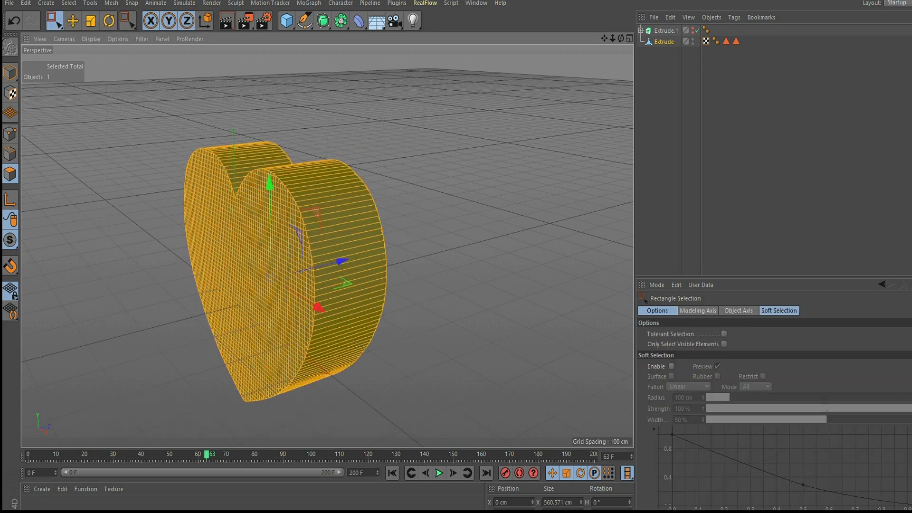
pyautogui.rightClick(411, 423)
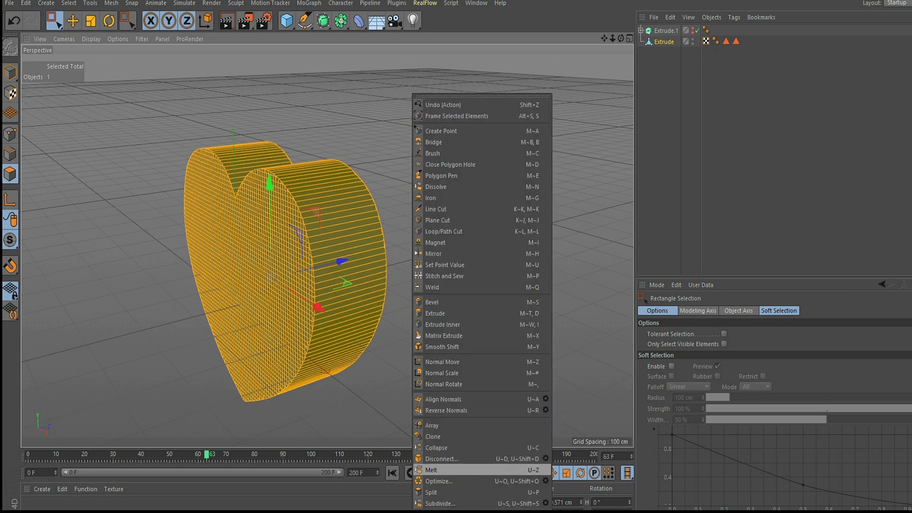
pyautogui.click(487, 480)
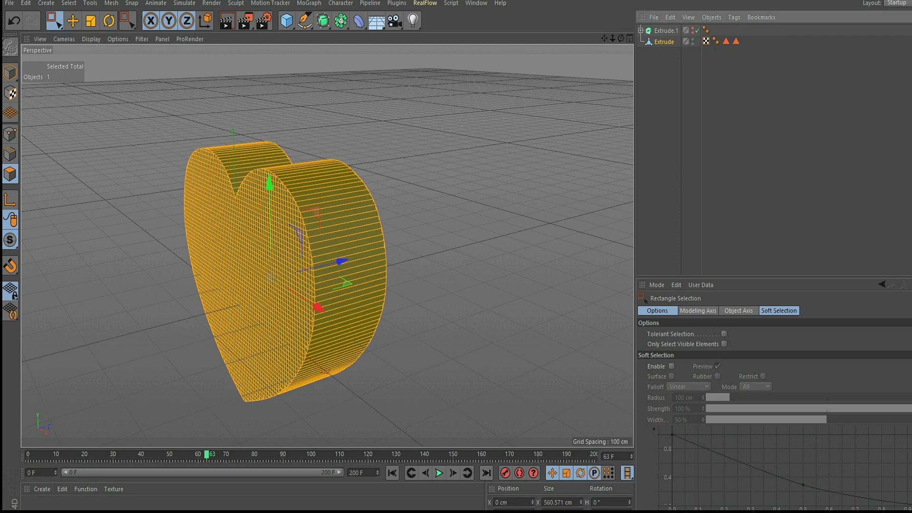
# - Duplicate the optimized heart polygon object directly below the original and clear the object selection
pyautogui.click(664, 42)
pyautogui.keyDown('ctrl'); pyautogui.moveTo(664, 42); pyautogui.dragTo(665, 59); pyautogui.keyUp('ctrl')
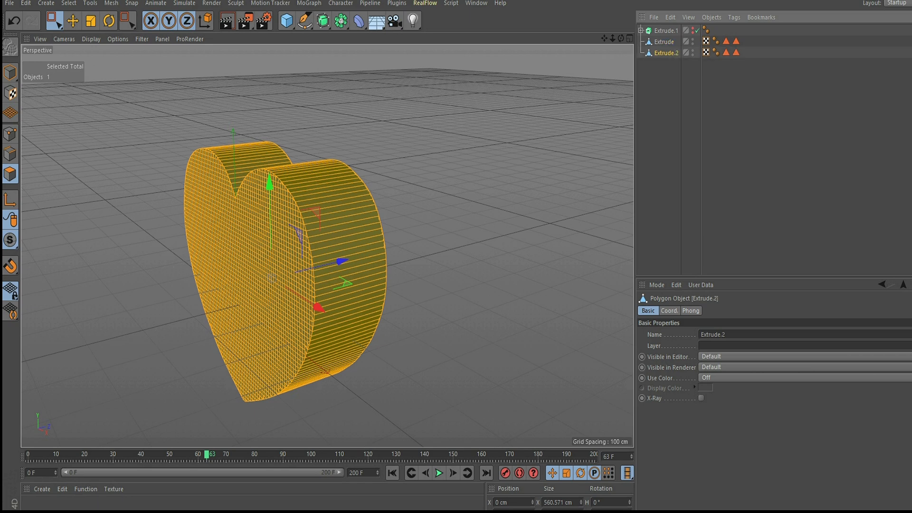
pyautogui.click(668, 95)
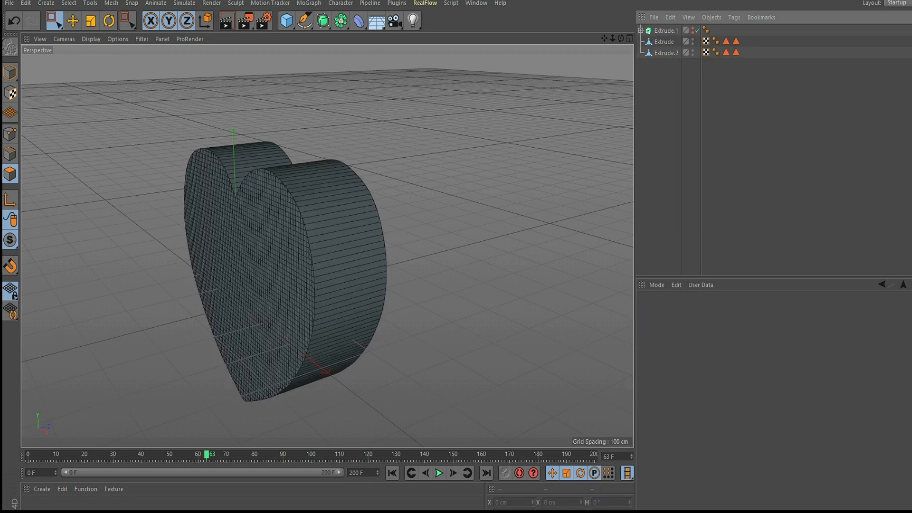
# - Rename the first polygon heart to IN and its duplicate to OUT, and switch to Model mode
pyautogui.click(664, 42)
pyautogui.doubleClick(664, 42)
pyautogui.write('IN')
pyautogui.press('Return')
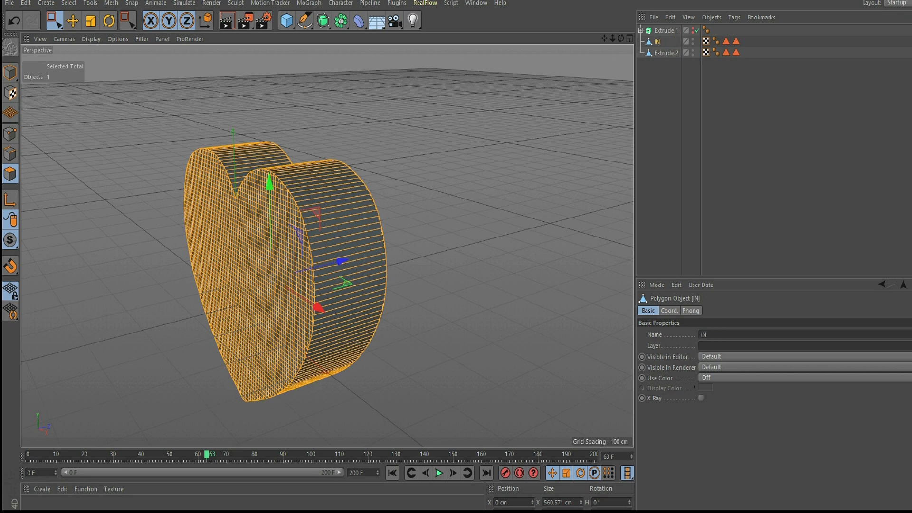
pyautogui.doubleClick(666, 53)
pyautogui.write('OUT')
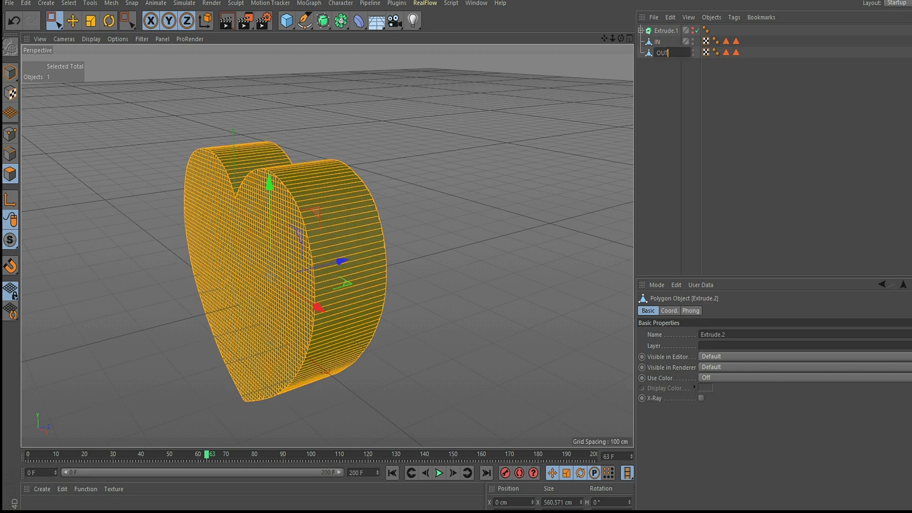
pyautogui.press('Return')
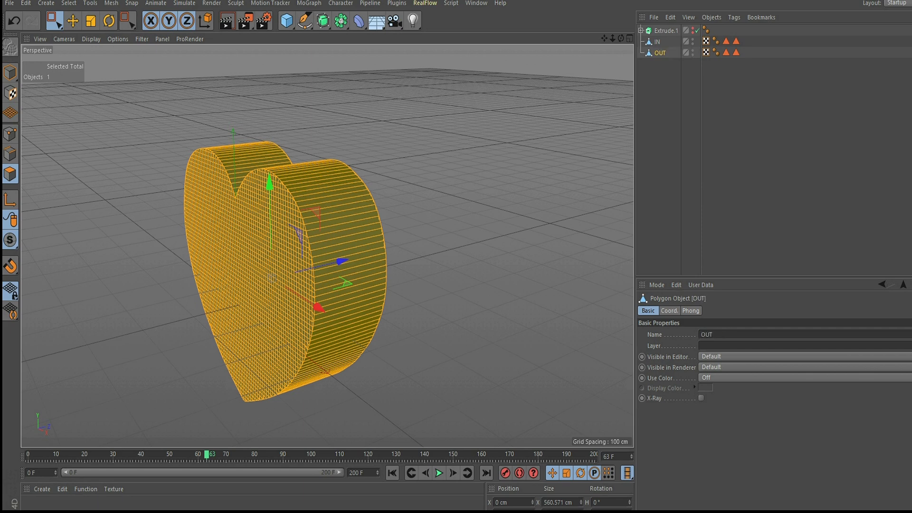
pyautogui.click(10, 72)
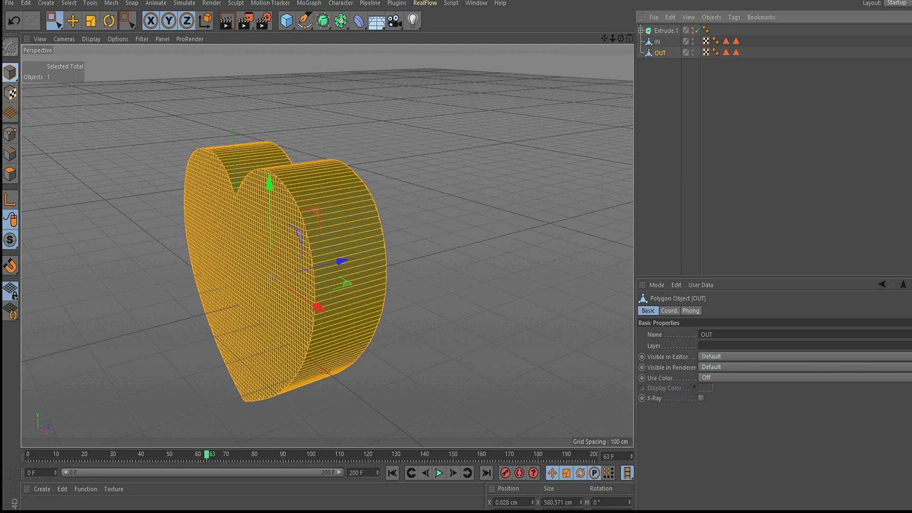
# - Clear the polygon selections on the IN and OUT hearts with Live Selection in Polygons mode
pyautogui.click(110, 156)
pyautogui.click(657, 41)
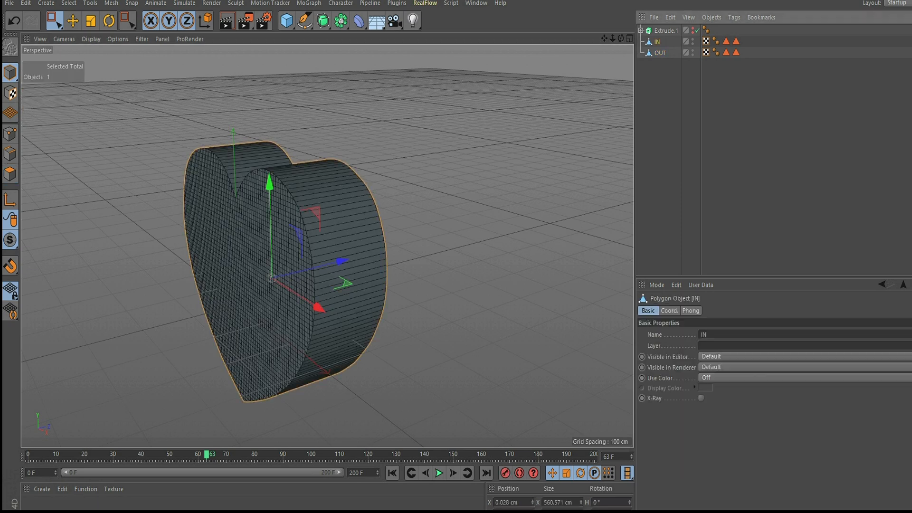
pyautogui.click(9, 174)
pyautogui.hotkey('ctrl', 'a')
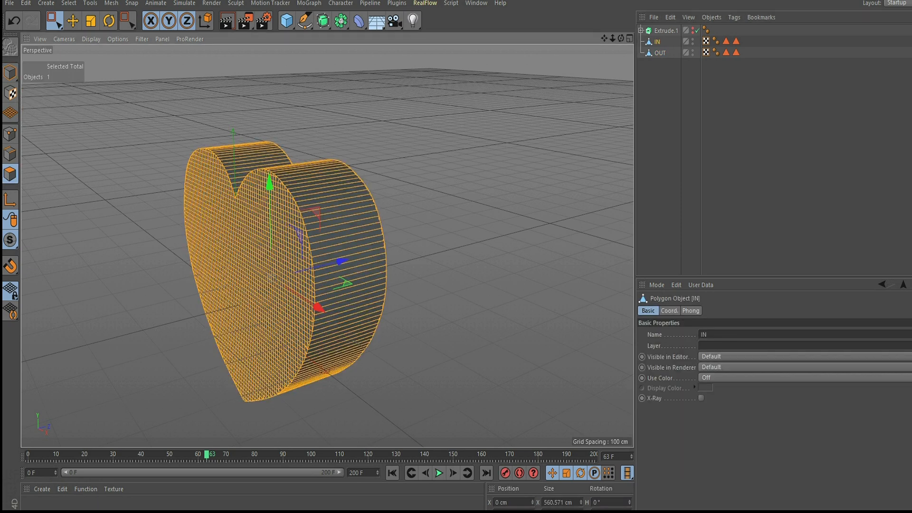
pyautogui.moveTo(54, 20); pyautogui.dragTo(93, 37)
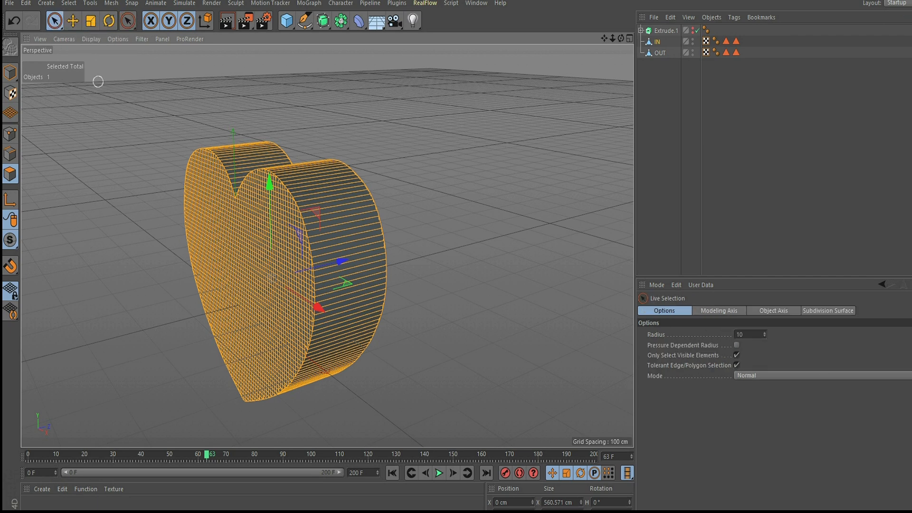
pyautogui.click(111, 99)
pyautogui.click(660, 53)
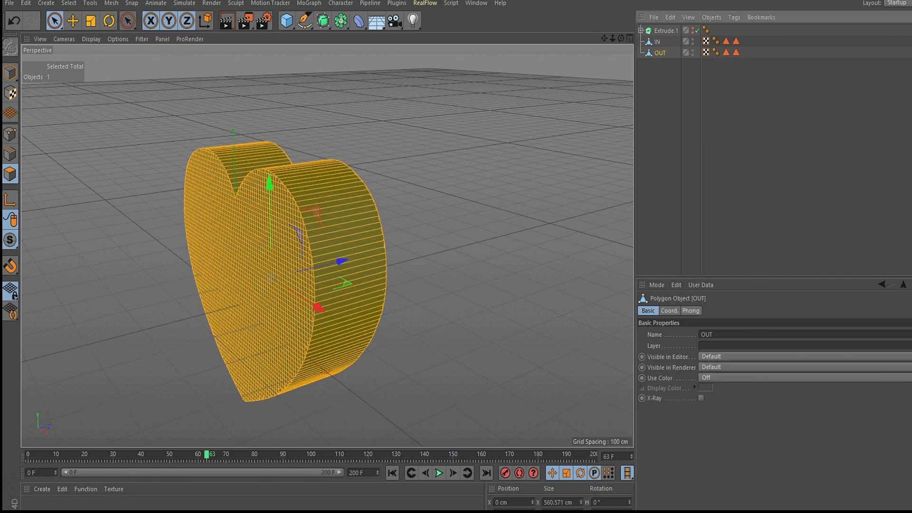
pyautogui.click(497, 137)
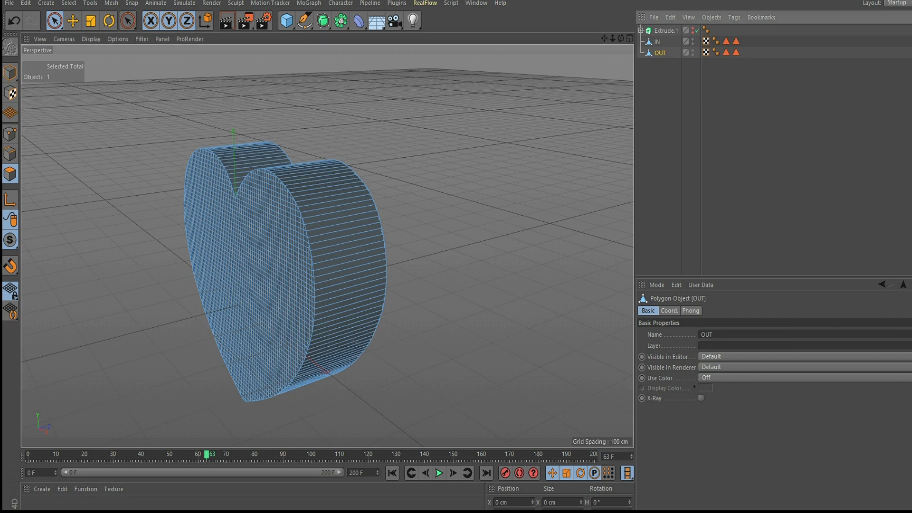
# - Select the whole band of side polygons around the OUT heart with Loop Selection
pyautogui.press('u')
pyautogui.press('l')
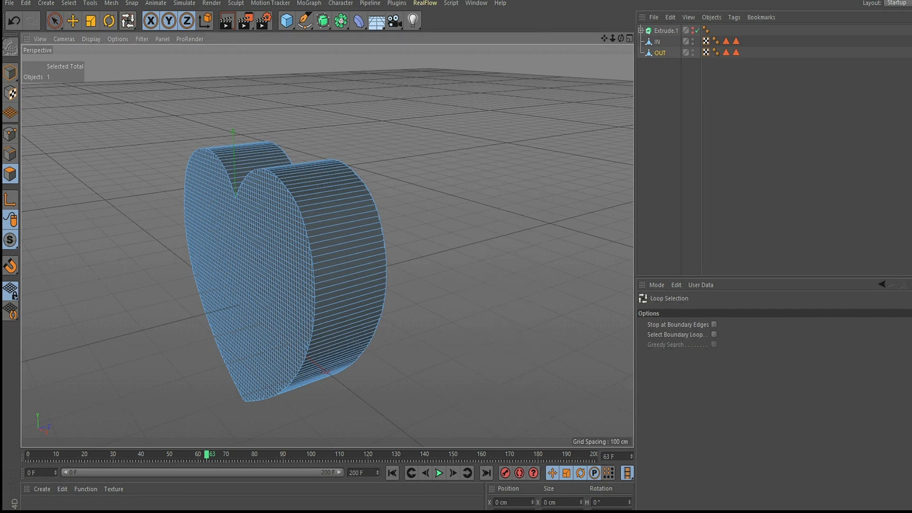
pyautogui.click(349, 247)
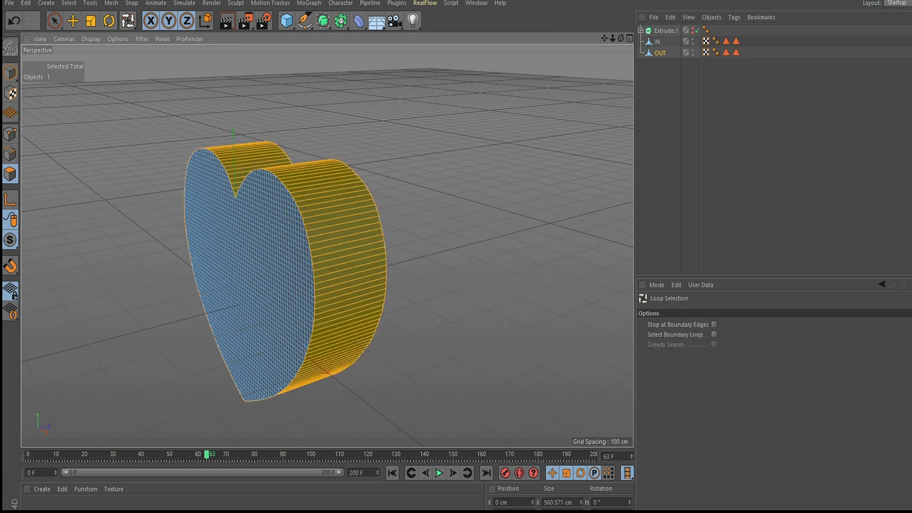
pyautogui.moveTo(327, 246)
pyautogui.keyDown('alt'); pyautogui.mouseDown()
pyautogui.moveTo(292, 273)
pyautogui.moveTo(289, 262)
pyautogui.moveTo(332, 245)
pyautogui.mouseUp(); pyautogui.keyUp('alt')
pyautogui.rightClick(653, 53)
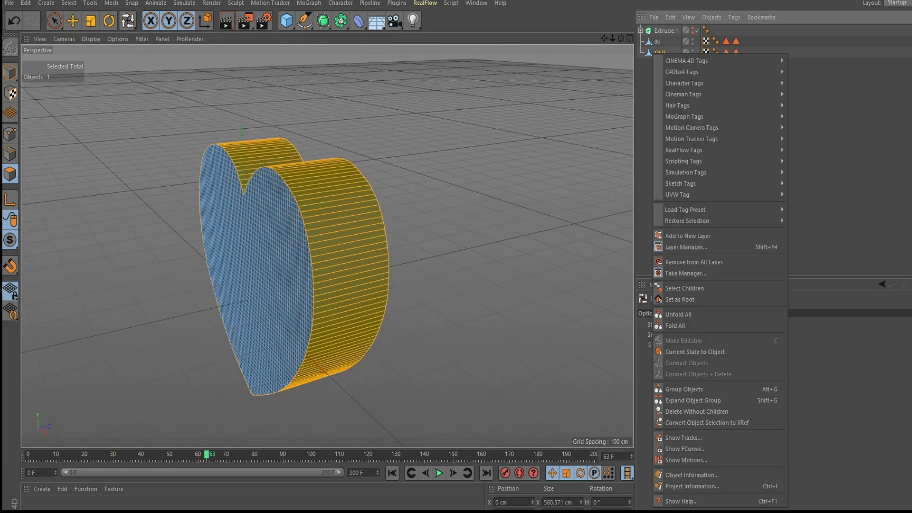
pyautogui.press('Escape')
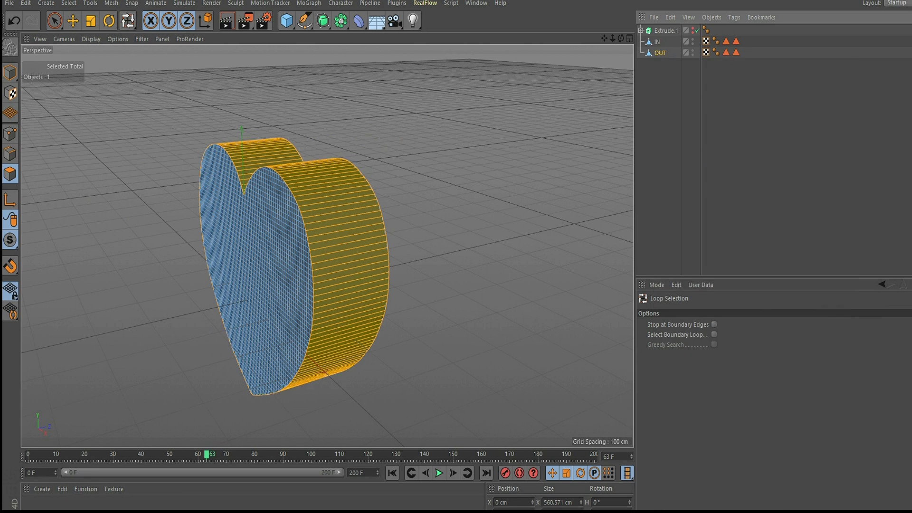
# - Scale the IN heart to 0.9 on X, Y and Z in Model mode
pyautogui.click(657, 42)
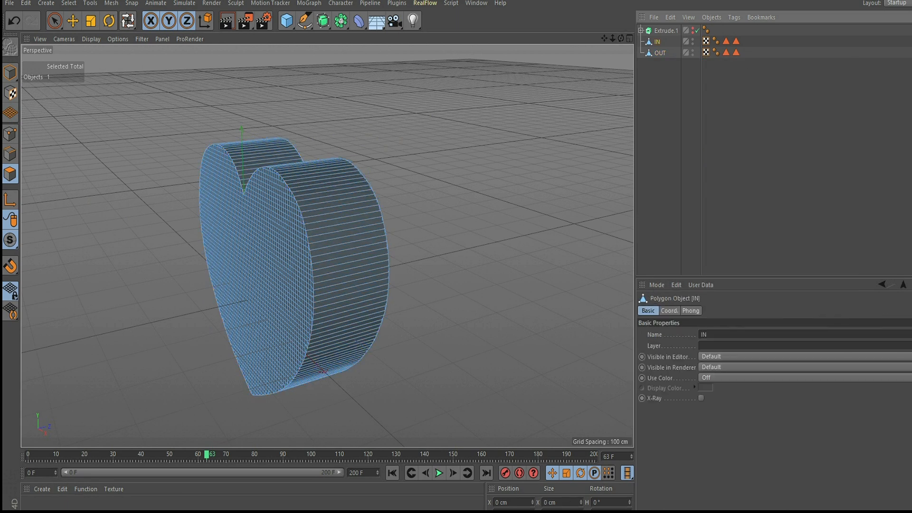
pyautogui.click(629, 38)
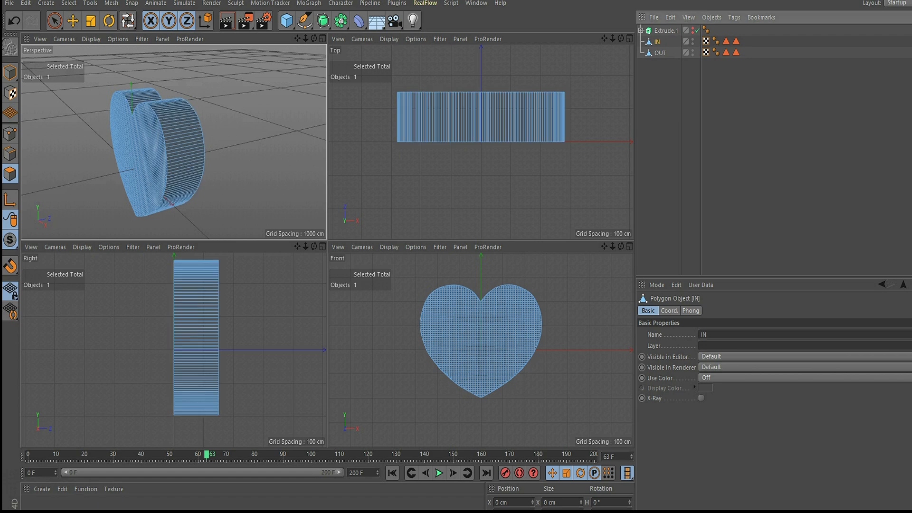
pyautogui.click(10, 72)
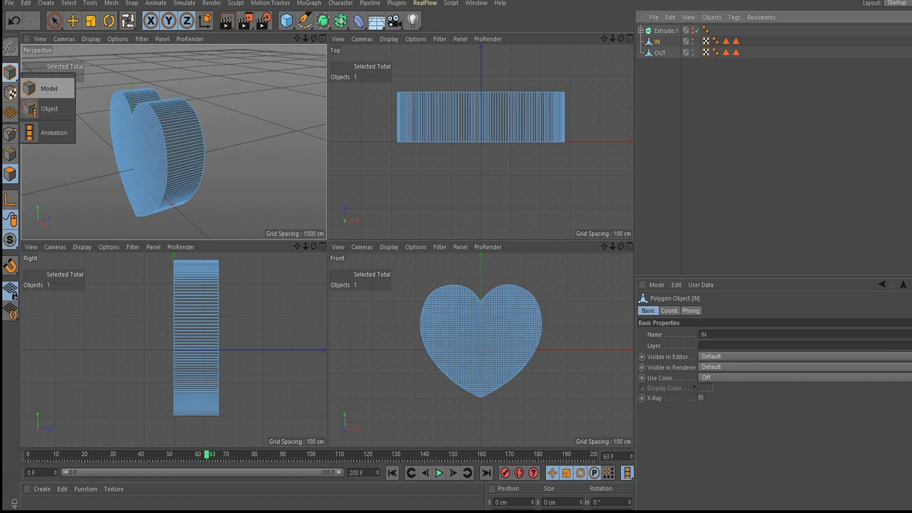
pyautogui.click(48, 88)
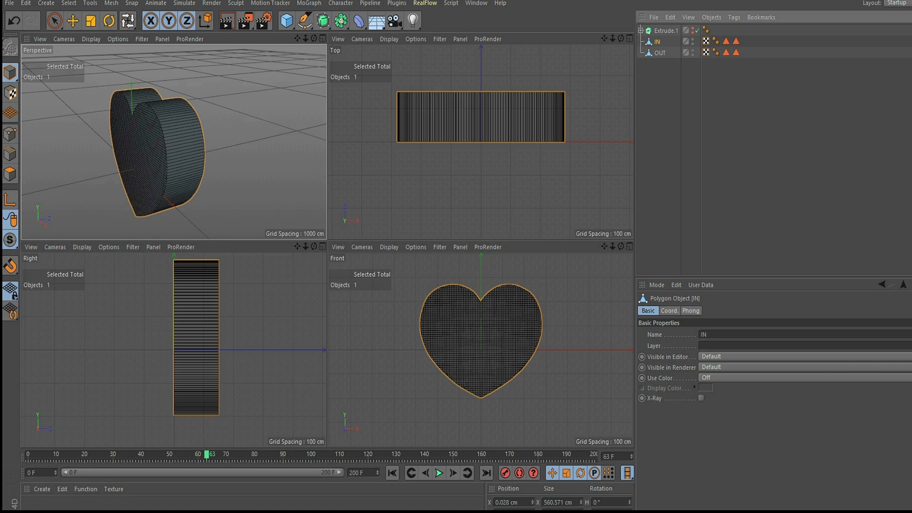
pyautogui.click(669, 311)
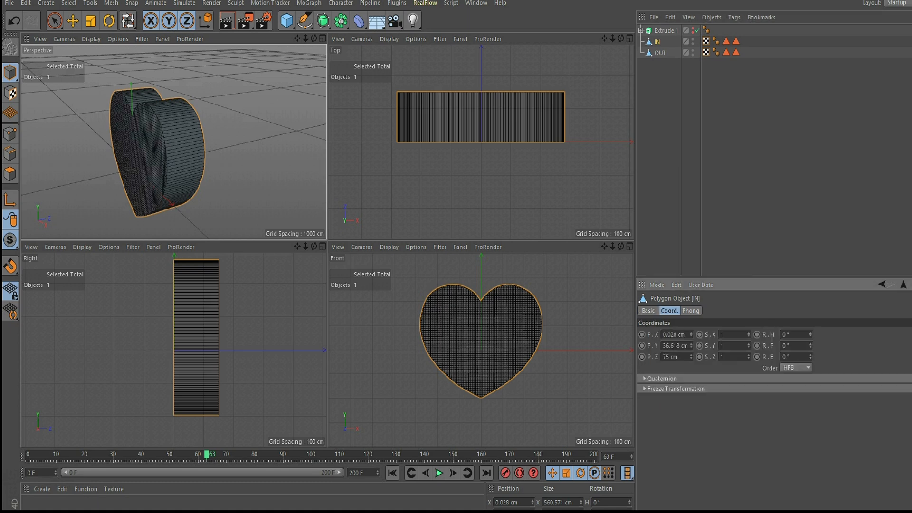
pyautogui.doubleClick(722, 334)
pyautogui.write('0')
pyautogui.press('Tab')
pyautogui.write('0.9')
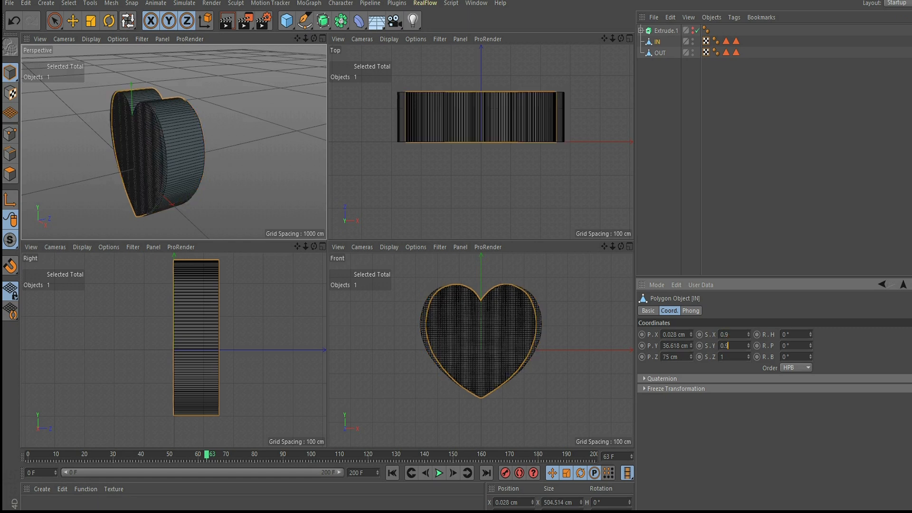
pyautogui.press('Tab')
pyautogui.write('0.9')
pyautogui.press('Return')
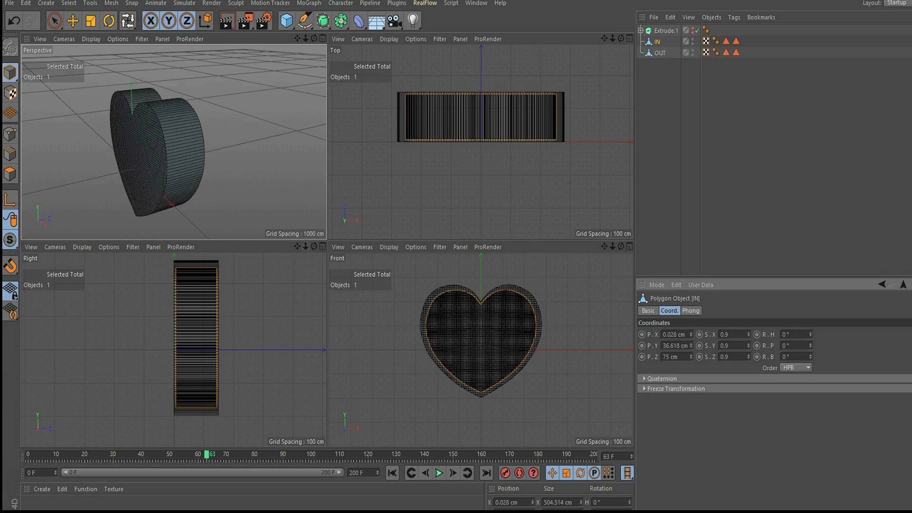
# - Stretch the IN heart along Y to about 106% in the Right view and return to the Perspective view
pyautogui.click(322, 247)
pyautogui.press('t')
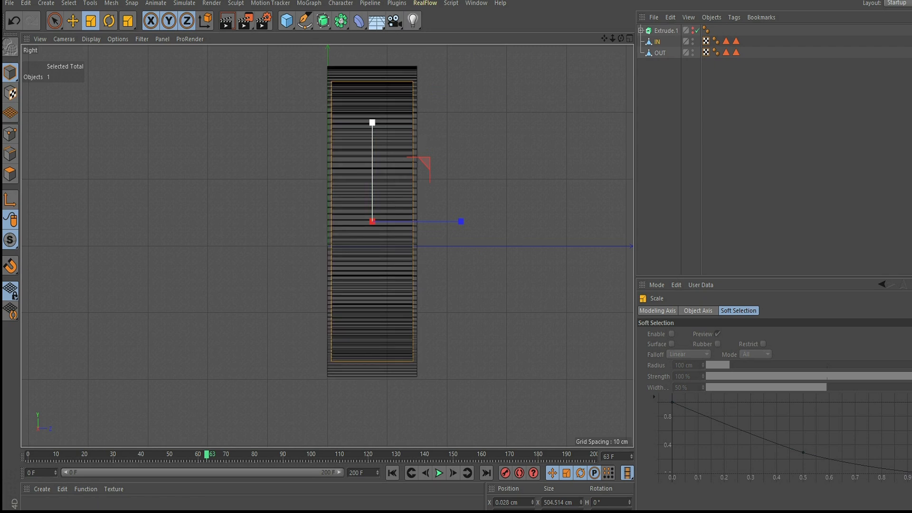
pyautogui.moveTo(372, 123); pyautogui.dragTo(372, 117)
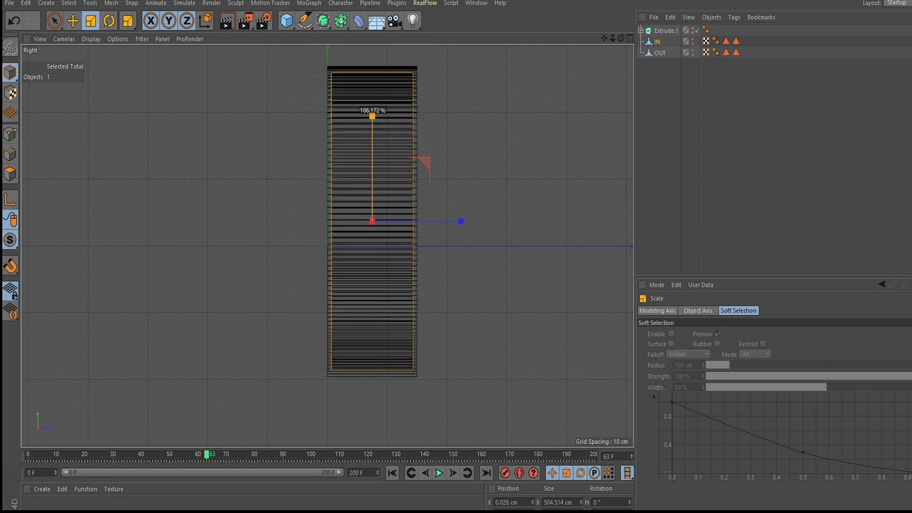
pyautogui.click(629, 38)
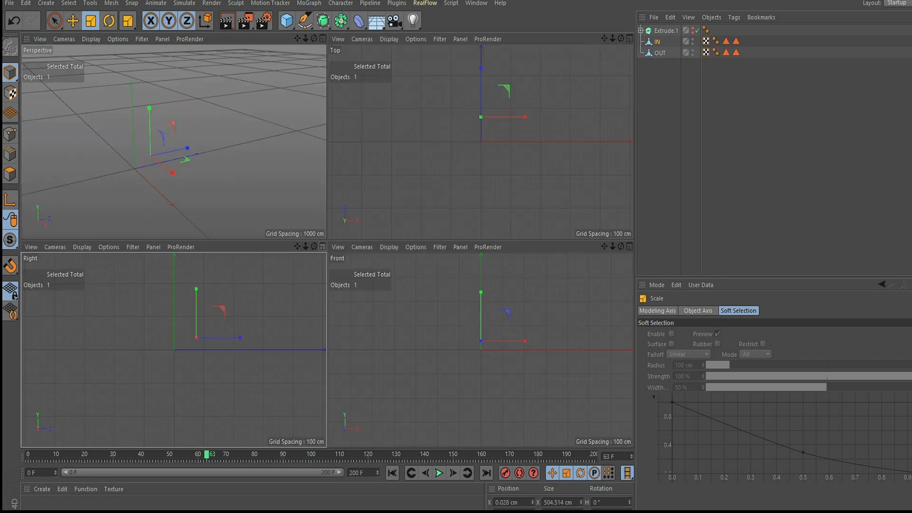
pyautogui.click(323, 39)
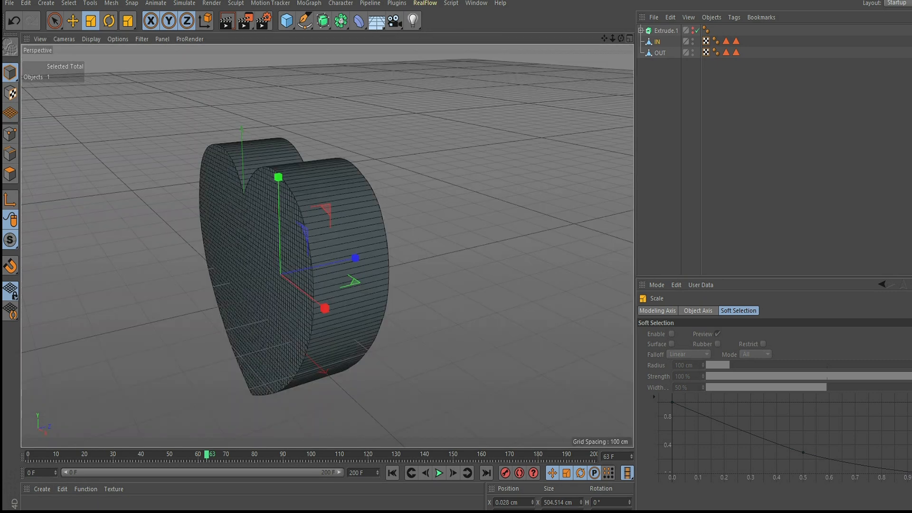
# - Add a Cloth simulation tag to the OUT heart
pyautogui.click(660, 53)
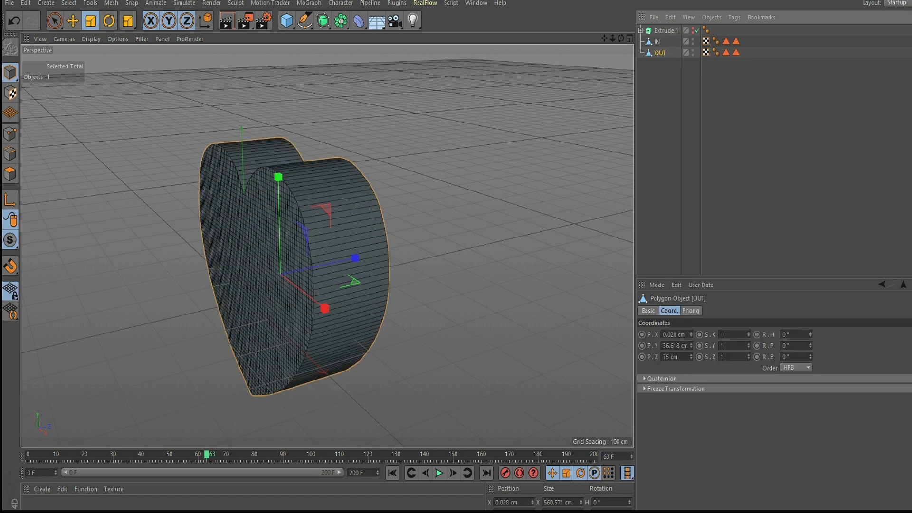
pyautogui.rightClick(658, 52)
pyautogui.moveTo(698, 170)
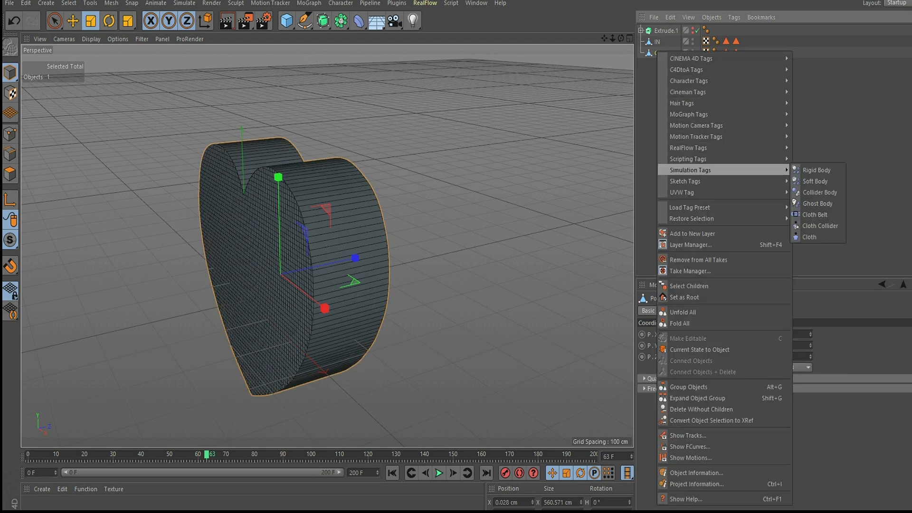
pyautogui.click(810, 237)
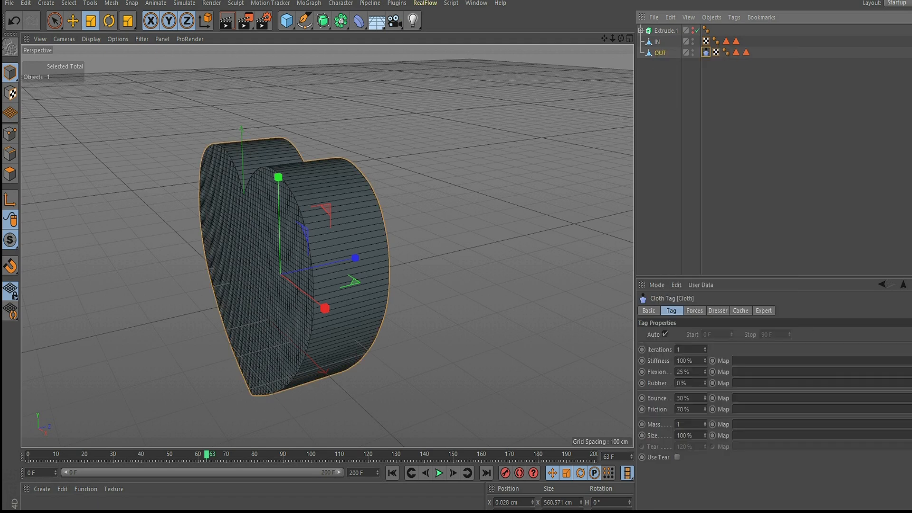
# - Show the OUT heart's side polygon selection in Polygons mode and set the Cloth tag's gravity to 0
pyautogui.click(10, 174)
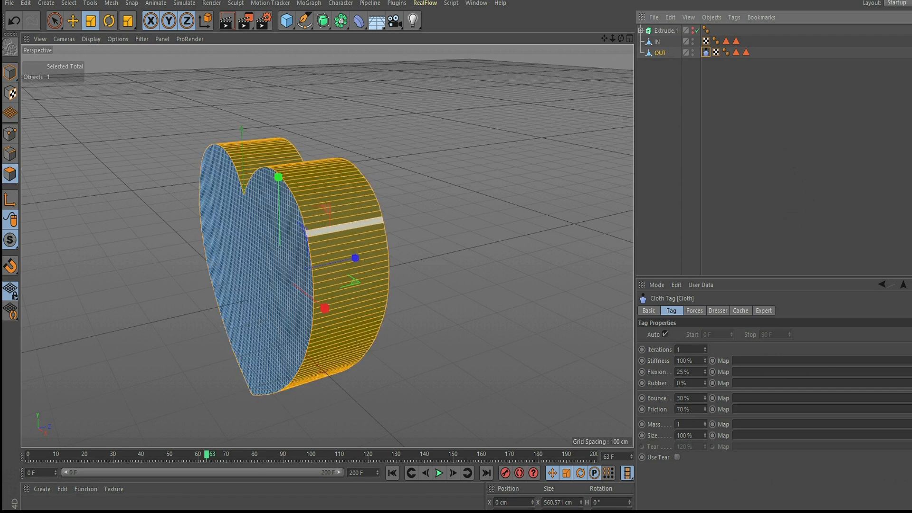
pyautogui.click(718, 311)
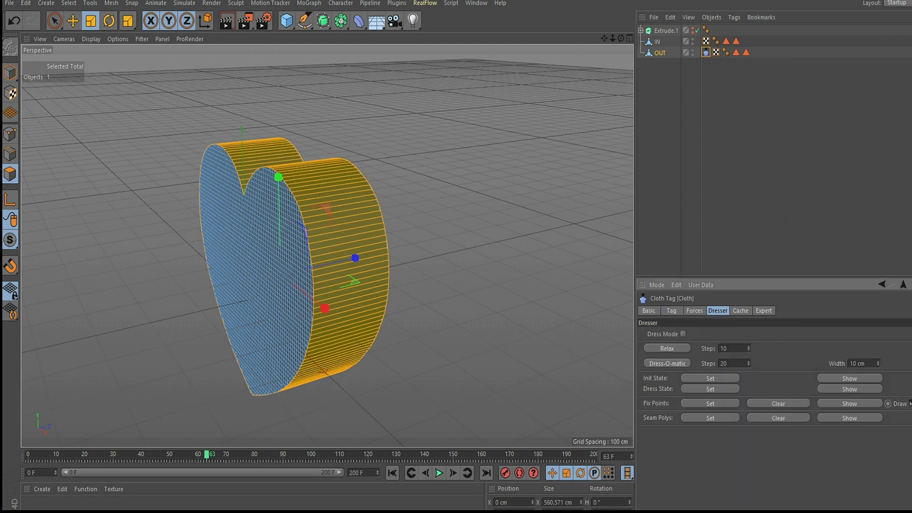
pyautogui.click(694, 311)
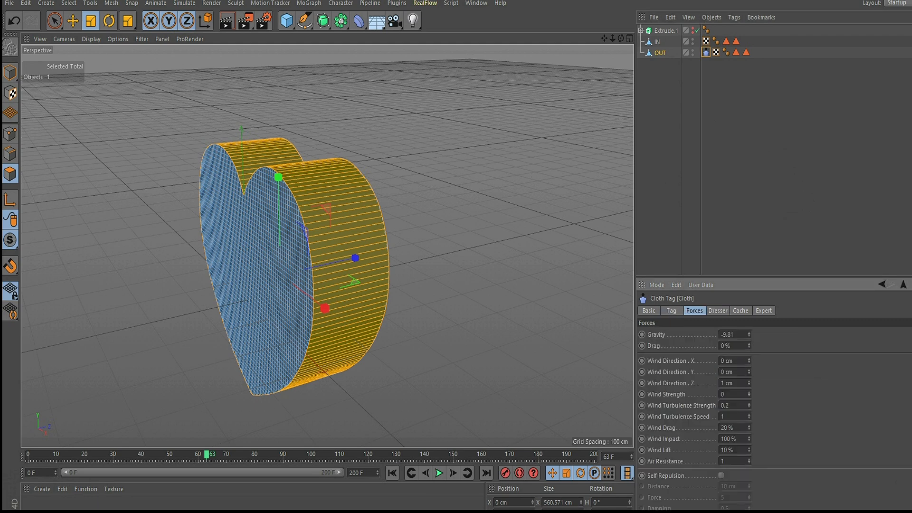
pyautogui.doubleClick(732, 334)
pyautogui.write('0')
# - Set the selected side polygons of OUT as the cloth's seam polygons and enable Dress Mode
pyautogui.click(717, 311)
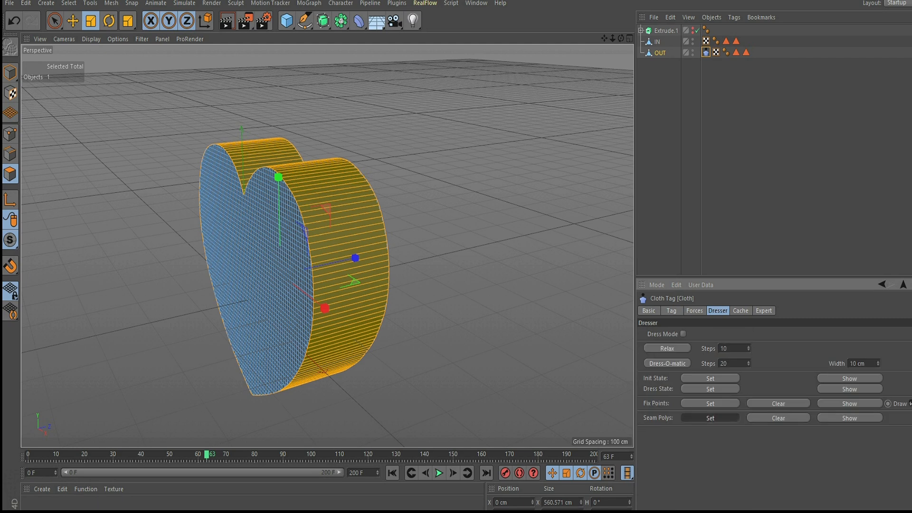
pyautogui.click(683, 333)
pyautogui.moveTo(621, 38)
pyautogui.mouseDown()
pyautogui.moveTo(553, 39)
pyautogui.moveTo(610, 52)
pyautogui.mouseUp()
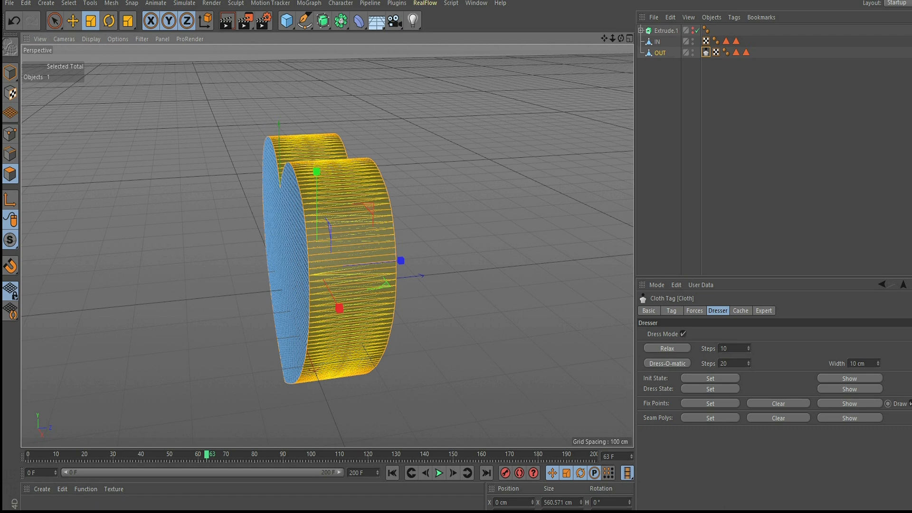
# - Run Dress-O-matic on OUT with 20 steps and a 10 cm width, and hide IN to inspect the seam
pyautogui.click(667, 364)
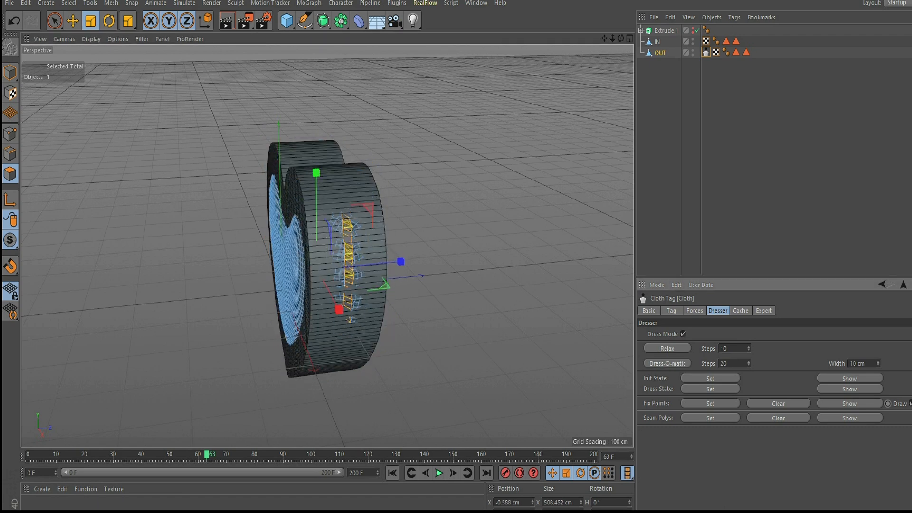
pyautogui.keyDown('alt'); pyautogui.doubleClick(693, 41); pyautogui.keyUp('alt')
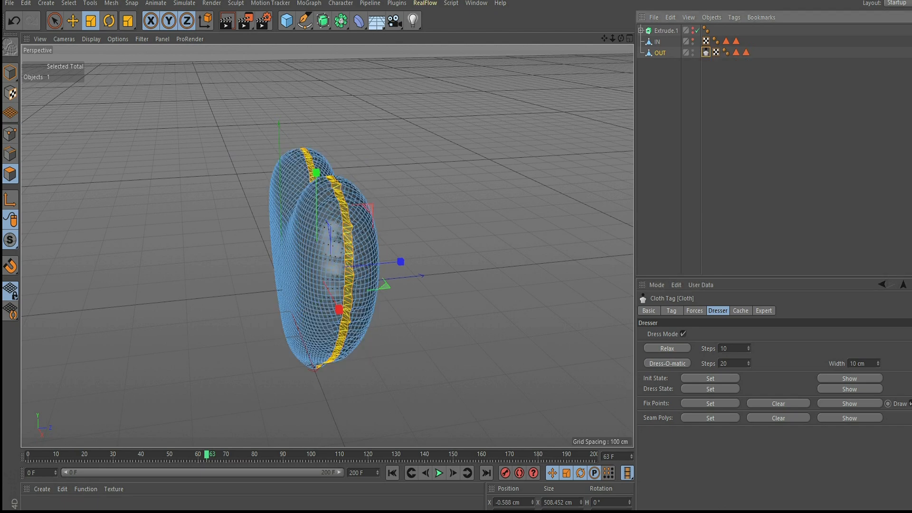
pyautogui.moveTo(621, 39)
pyautogui.mouseDown()
pyautogui.moveTo(684, 22)
pyautogui.moveTo(701, 40)
pyautogui.moveTo(601, 49)
pyautogui.moveTo(600, 34)
pyautogui.moveTo(610, 37)
pyautogui.mouseUp()
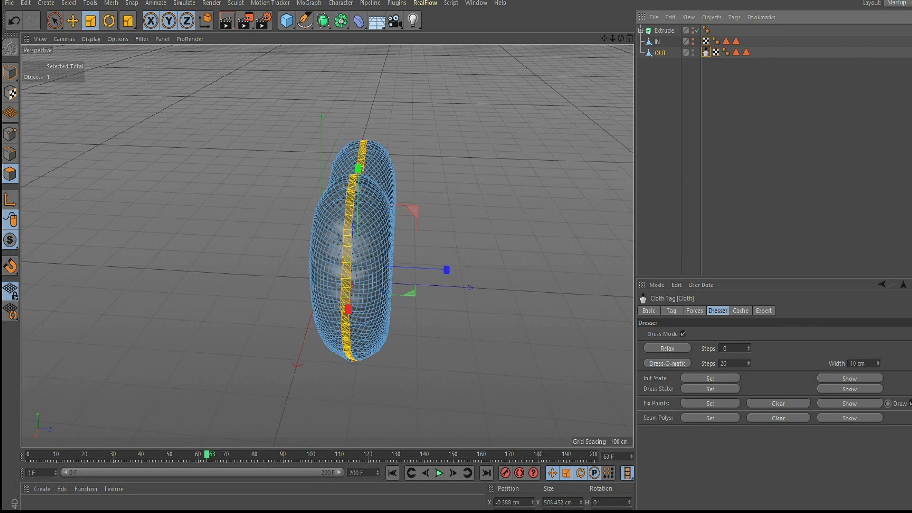
pyautogui.scroll(7, 327, 246)
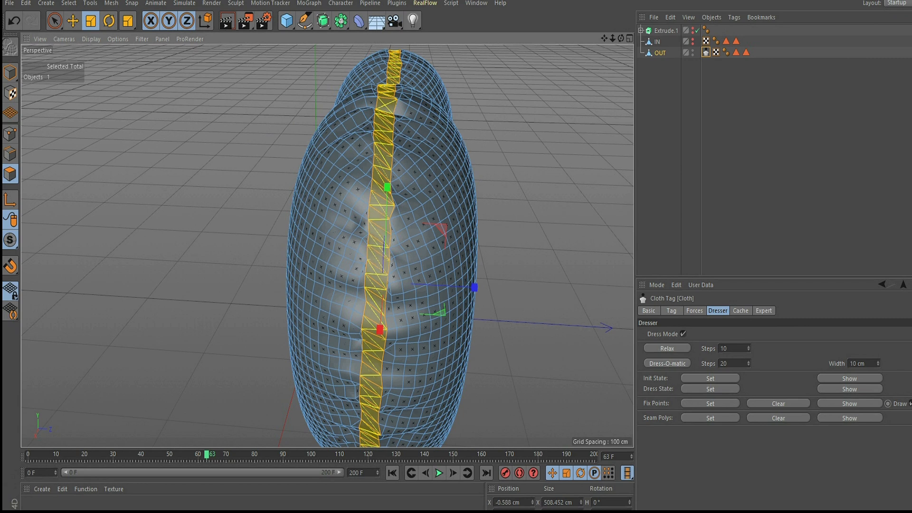
# - Rerun Dress-O-matic on OUT with a 3 cm width, showing IN for the run and hiding it again
pyautogui.doubleClick(854, 364)
pyautogui.write('3')
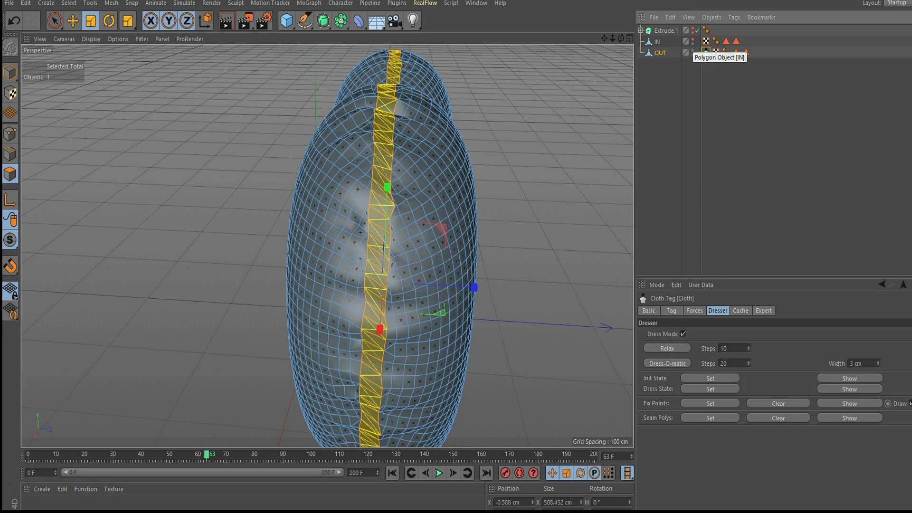
pyautogui.keyDown('alt'); pyautogui.click(692, 41); pyautogui.keyUp('alt')
pyautogui.click(667, 363)
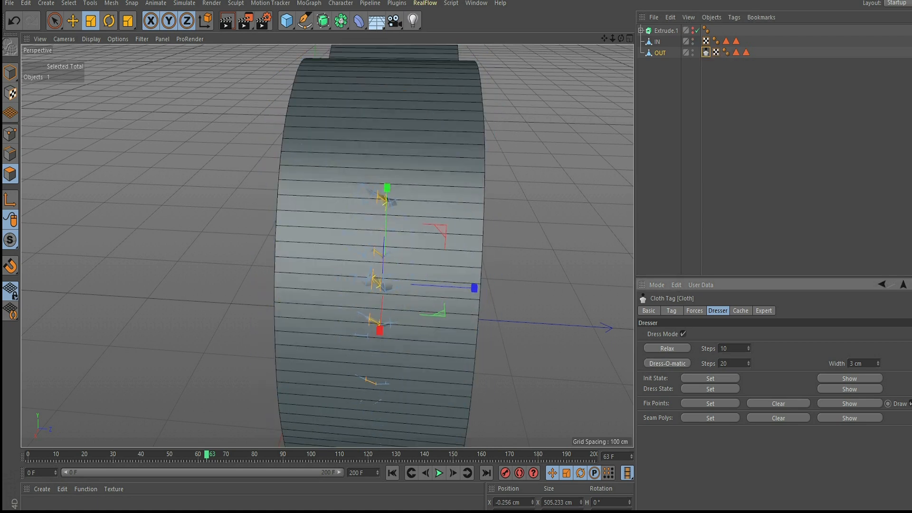
pyautogui.keyDown('alt'); pyautogui.click(692, 42); pyautogui.keyUp('alt')
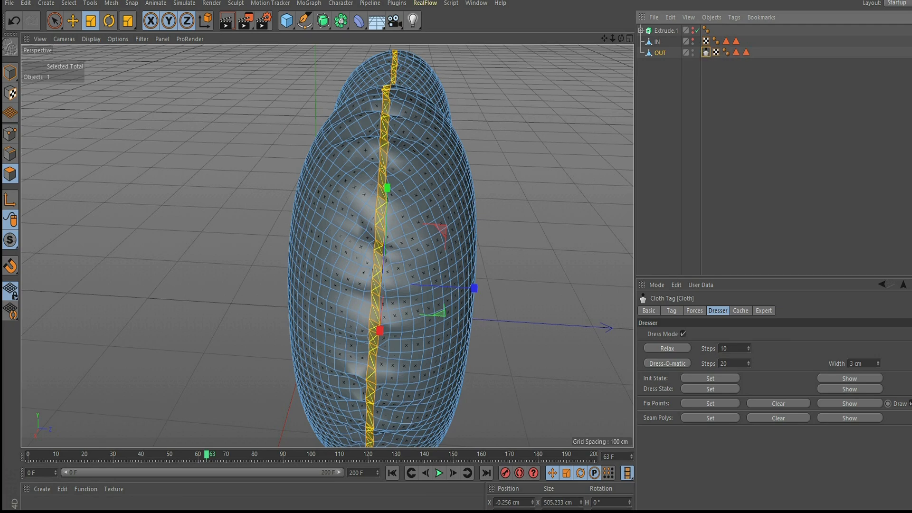
# - Examine the OUT heart's shrunken seam from the side and front, showing its mesh in Points mode
pyautogui.keyDown('alt'); pyautogui.moveTo(327, 245); pyautogui.dragTo(342, 228); pyautogui.keyUp('alt')
pyautogui.keyDown('alt'); pyautogui.moveTo(327, 245); pyautogui.dragTo(436, 218, button='middle'); pyautogui.keyUp('alt')
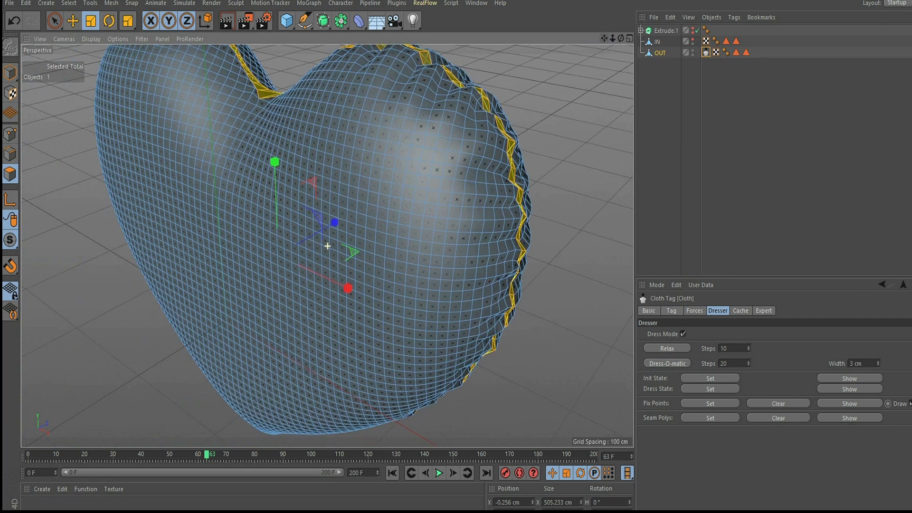
pyautogui.keyDown('alt'); pyautogui.moveTo(436, 217); pyautogui.dragTo(380, 221); pyautogui.keyUp('alt')
pyautogui.keyDown('alt'); pyautogui.moveTo(327, 245); pyautogui.dragTo(361, 240); pyautogui.keyUp('alt')
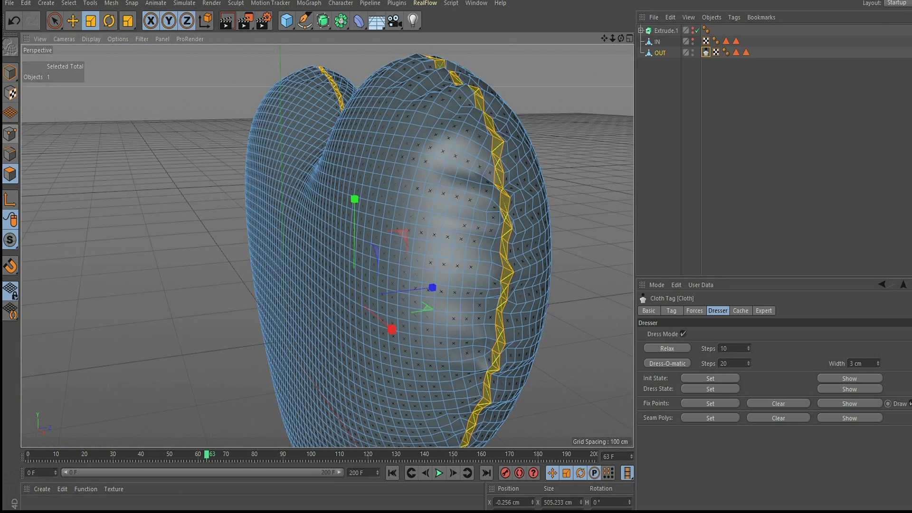
pyautogui.click(10, 134)
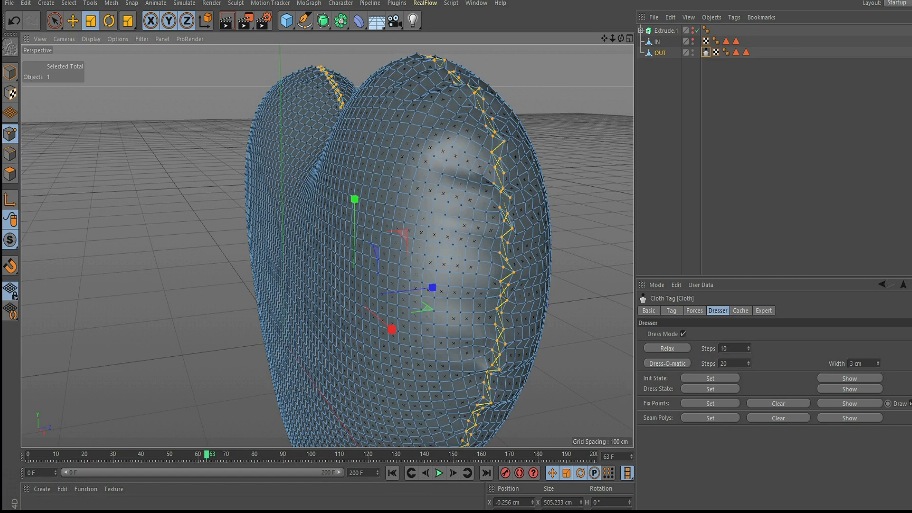
pyautogui.keyDown('alt'); pyautogui.moveTo(327, 245); pyautogui.dragTo(325, 245); pyautogui.keyUp('alt')
pyautogui.keyDown('alt'); pyautogui.moveTo(327, 245); pyautogui.dragTo(327, 246, button='right'); pyautogui.keyUp('alt')
pyautogui.keyDown('alt'); pyautogui.moveTo(327, 245); pyautogui.dragTo(399, 197, button='middle'); pyautogui.keyUp('alt')
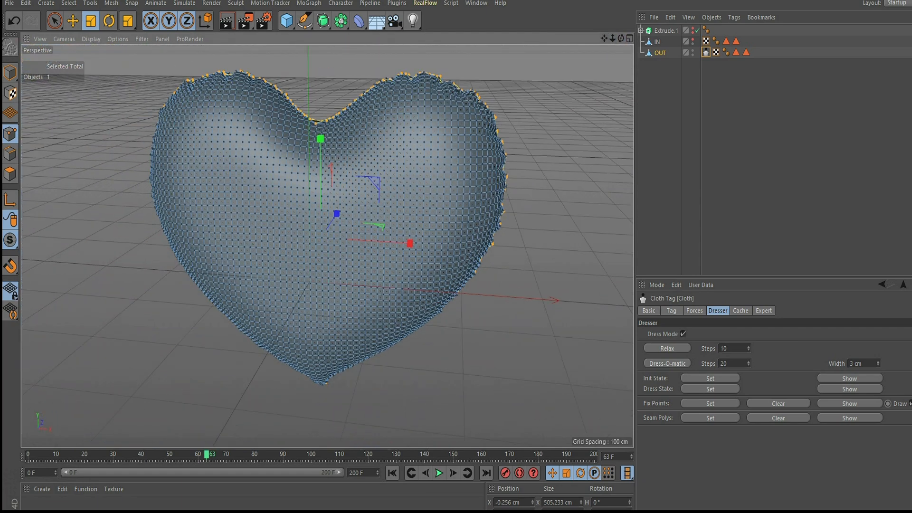
# - Clear the object selection, switch to Model mode and save the scene
pyautogui.click(760, 152)
pyautogui.click(10, 73)
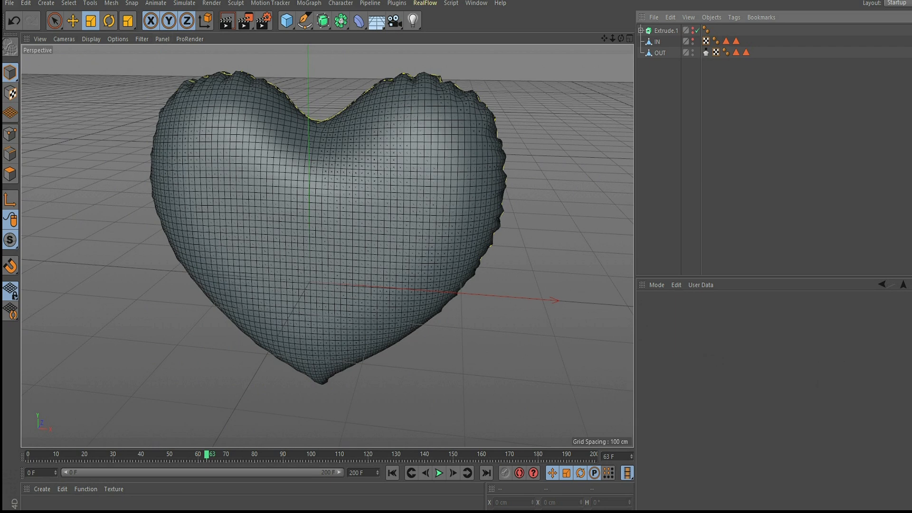
pyautogui.click(9, 3)
pyautogui.click(21, 94)
pyautogui.moveTo(604, 39)
pyautogui.mouseDown()
pyautogui.moveTo(621, 67)
pyautogui.moveTo(665, 22)
pyautogui.moveTo(648, 29)
pyautogui.moveTo(620, 16)
pyautogui.moveTo(705, 55)
pyautogui.moveTo(639, 50)
pyautogui.moveTo(618, 19)
pyautogui.moveTo(605, 38)
pyautogui.moveTo(621, 39)
pyautogui.moveTo(619, 47)
pyautogui.mouseUp()
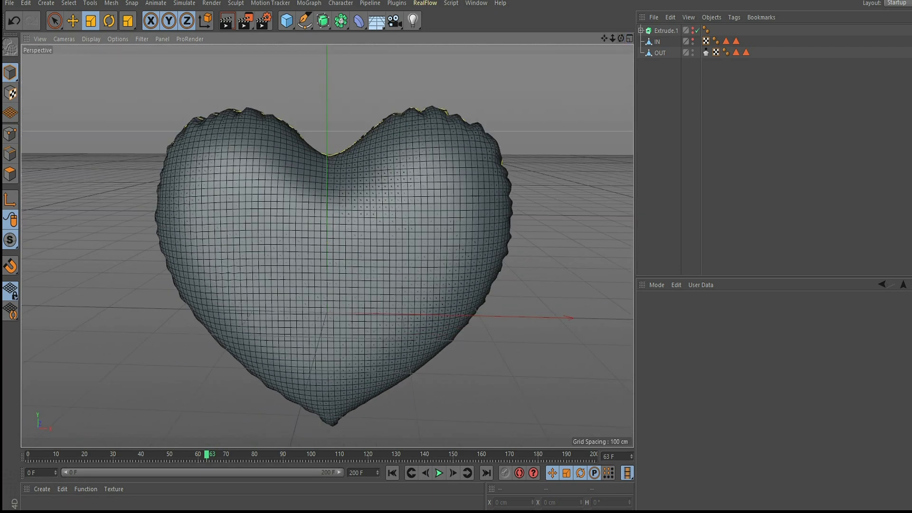
# - Set OUT's shrunken shape as its cloth's initial state and delete the Cloth tag
pyautogui.click(660, 52)
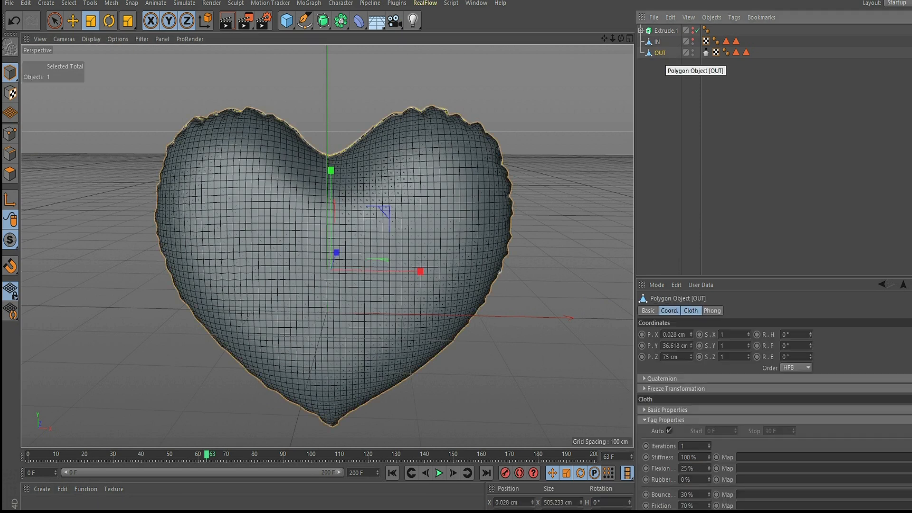
pyautogui.click(706, 52)
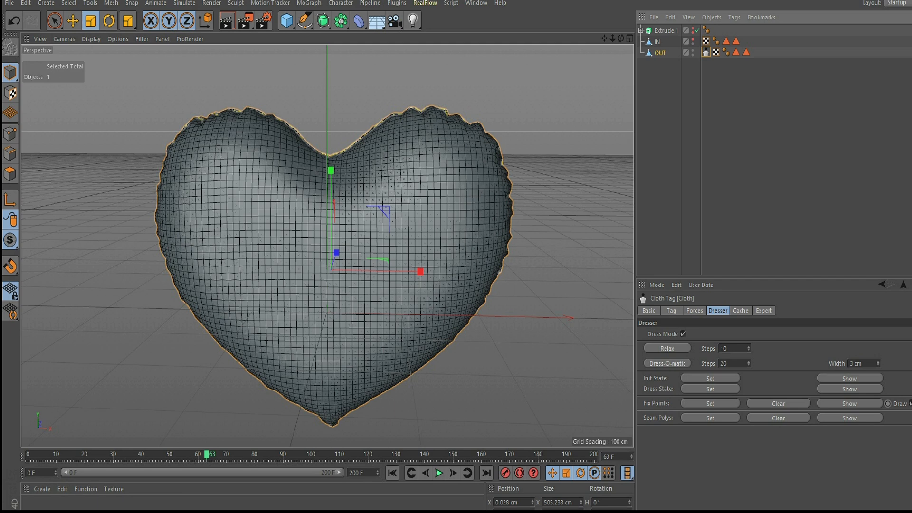
pyautogui.click(710, 379)
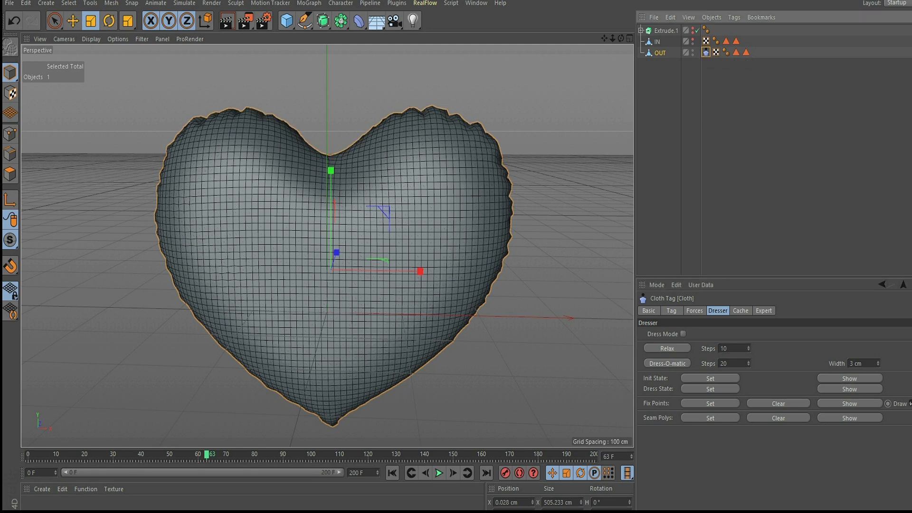
pyautogui.press('Delete')
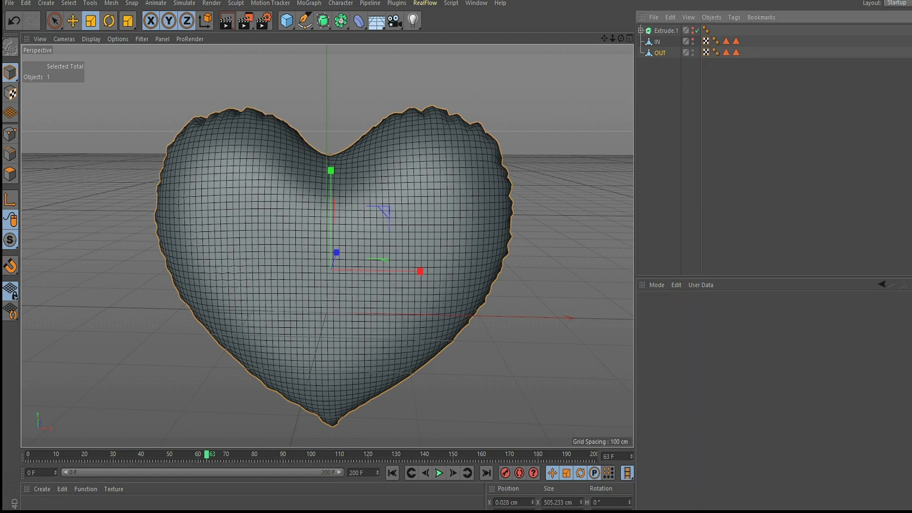
# - Add a new Cloth simulation tag to the OUT heart
pyautogui.click(660, 53)
pyautogui.moveTo(621, 38); pyautogui.dragTo(658, 66)
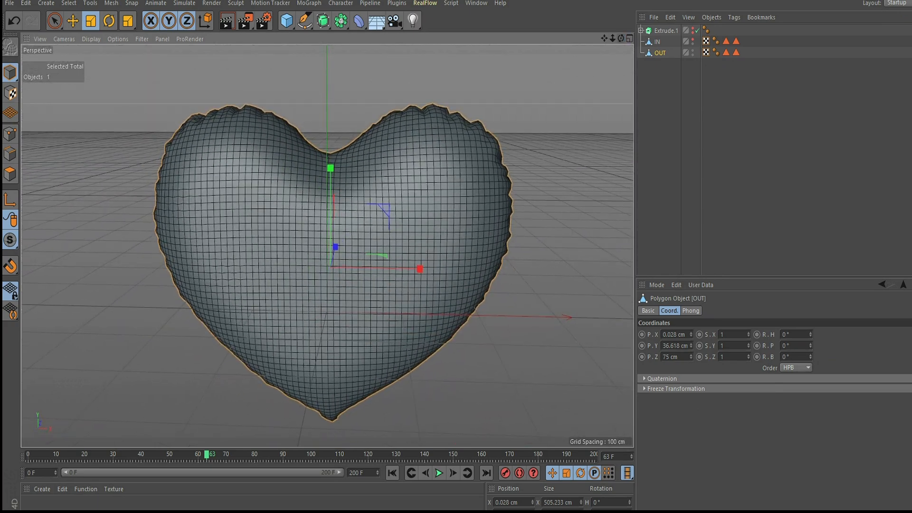
pyautogui.moveTo(605, 38); pyautogui.dragTo(605, 3)
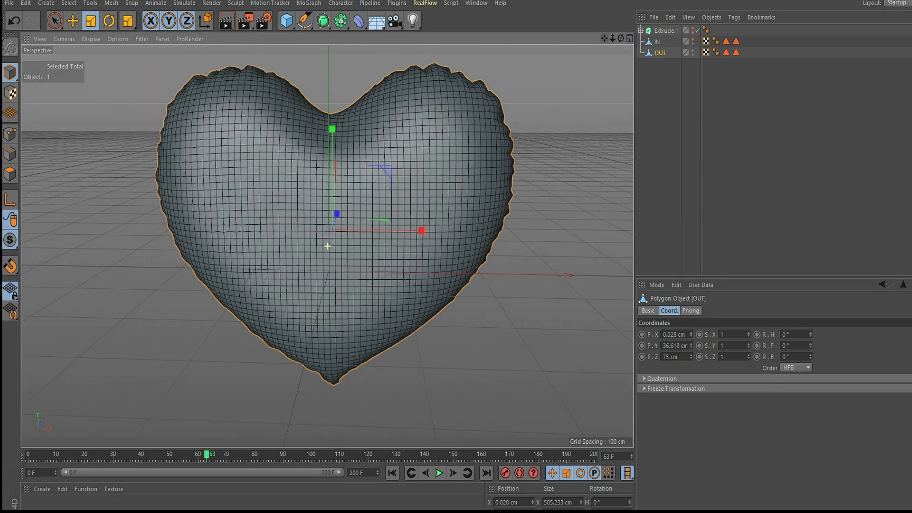
pyautogui.moveTo(612, 39)
pyautogui.mouseDown()
pyautogui.moveTo(583, 43)
pyautogui.moveTo(599, 42)
pyautogui.mouseUp()
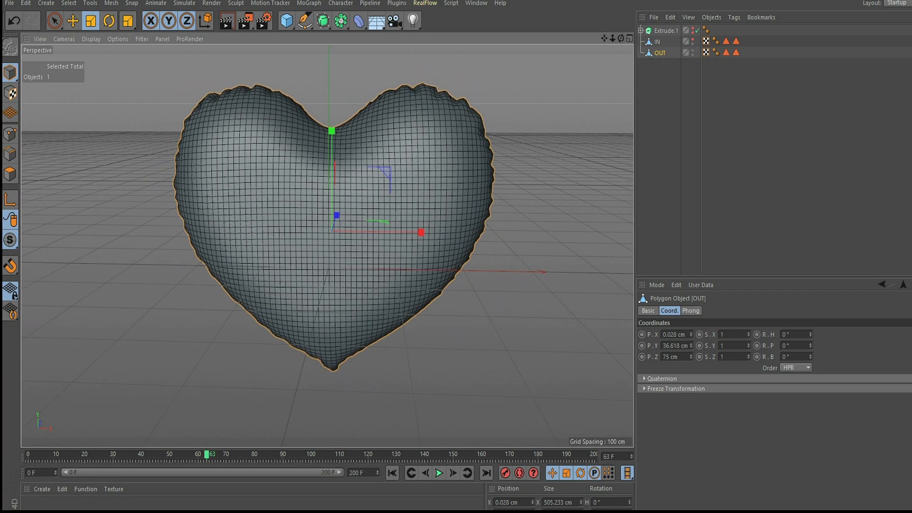
pyautogui.rightClick(659, 54)
pyautogui.moveTo(693, 173)
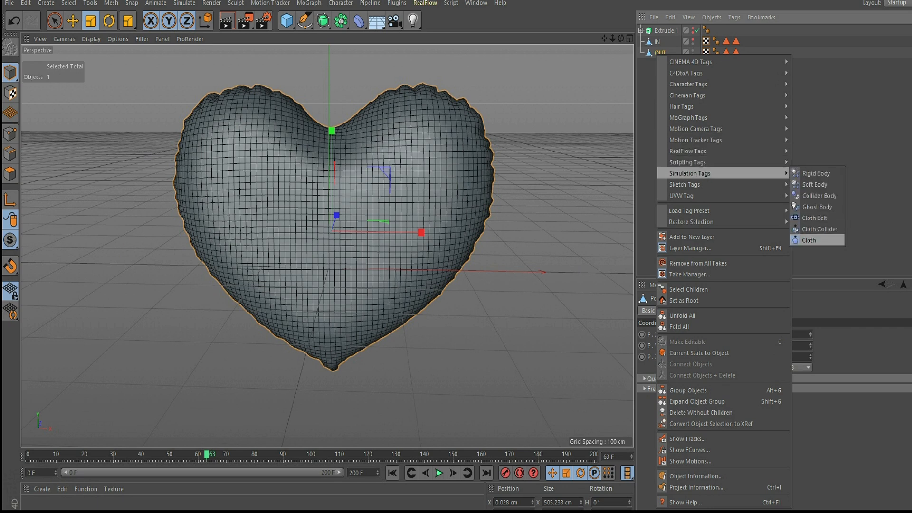
pyautogui.click(809, 240)
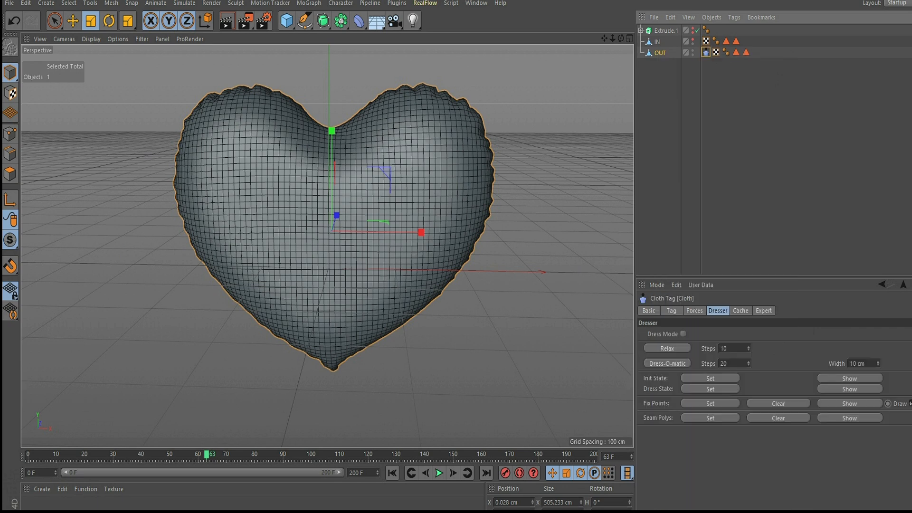
# - Set the new Cloth tag's gravity to -4, play the simulation from frame 0 and rewind it
pyautogui.click(694, 310)
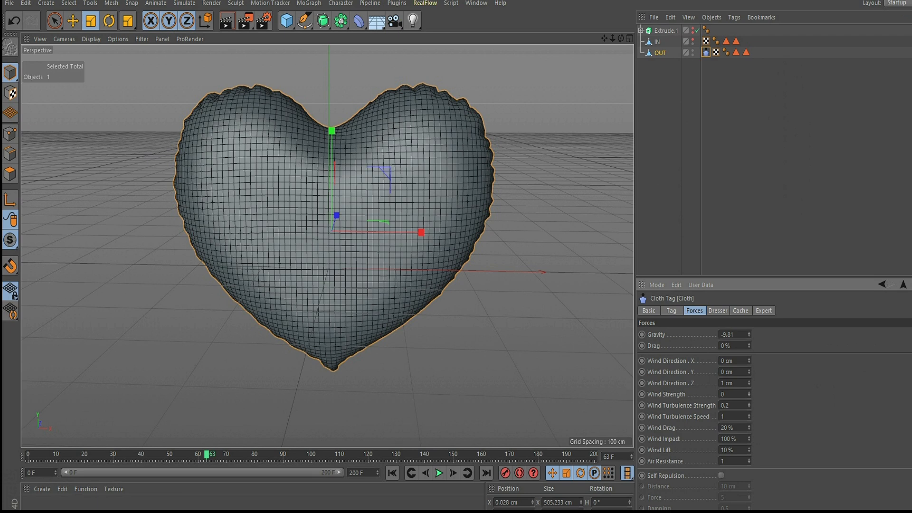
pyautogui.doubleClick(728, 334)
pyautogui.press('BackSpace')
pyautogui.write('-4')
pyautogui.click(393, 473)
pyautogui.click(439, 473)
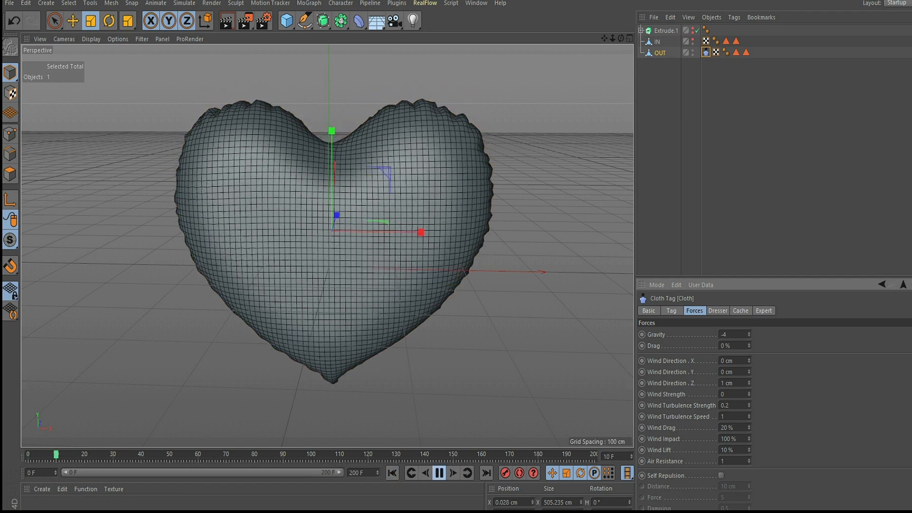
pyautogui.click(439, 473)
pyautogui.click(393, 472)
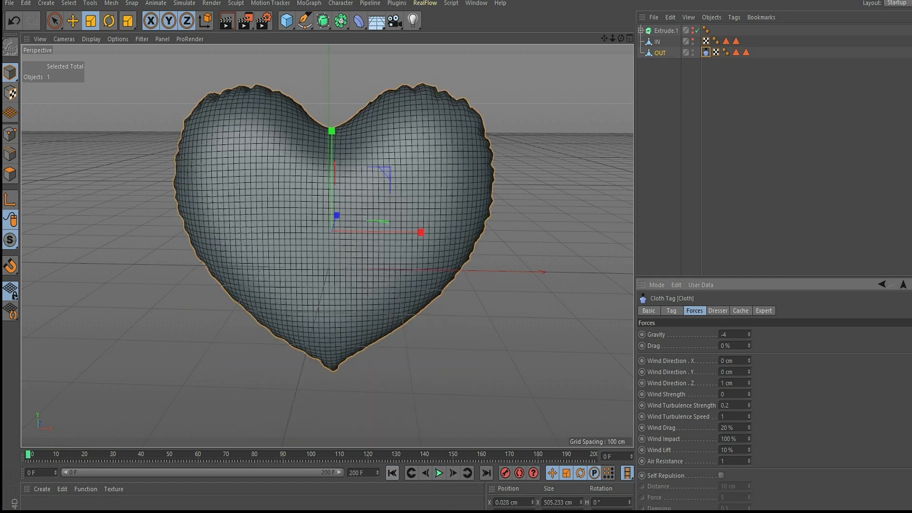
# - Test a cloth gravity of -1 by playing the simulation, and return to frame 0
pyautogui.write('-1')
pyautogui.click(439, 473)
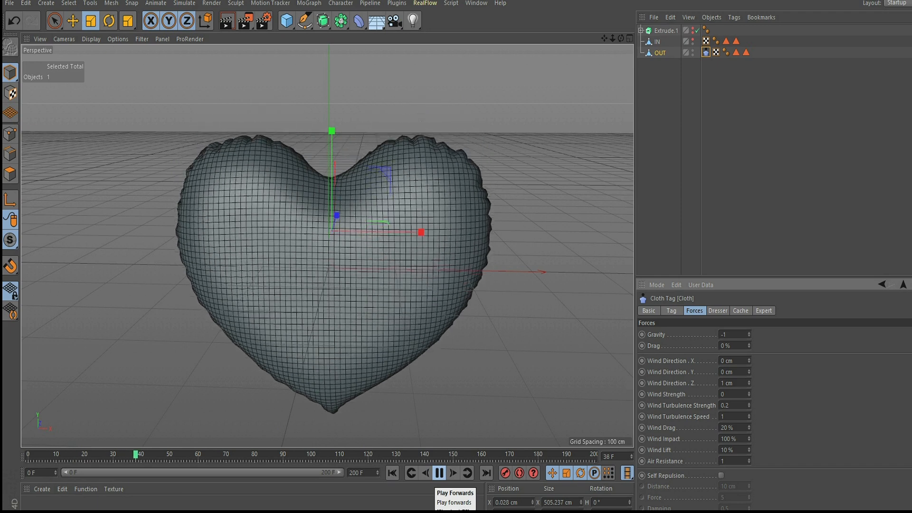
pyautogui.click(439, 472)
pyautogui.click(393, 472)
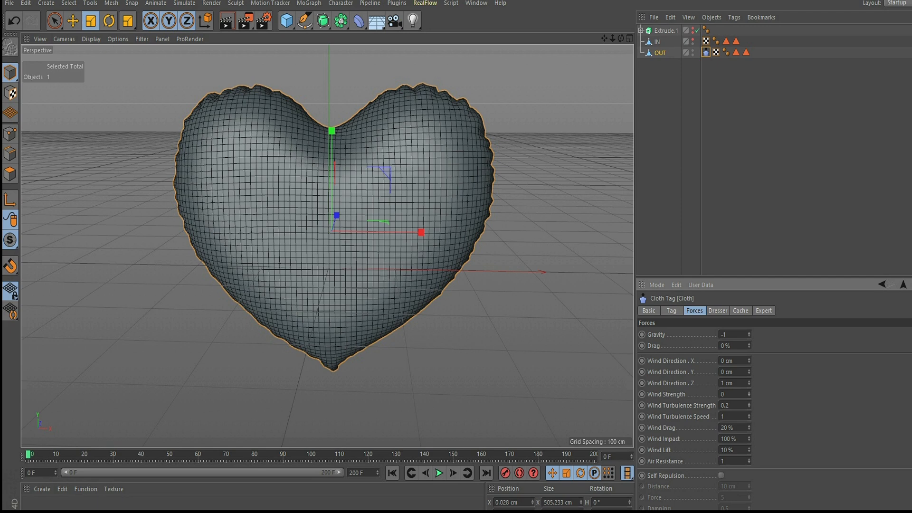
# - Try a positive cloth gravity of 4 in a simulation playback and return to frame 0
pyautogui.doubleClick(724, 334)
pyautogui.write('4')
pyautogui.click(439, 473)
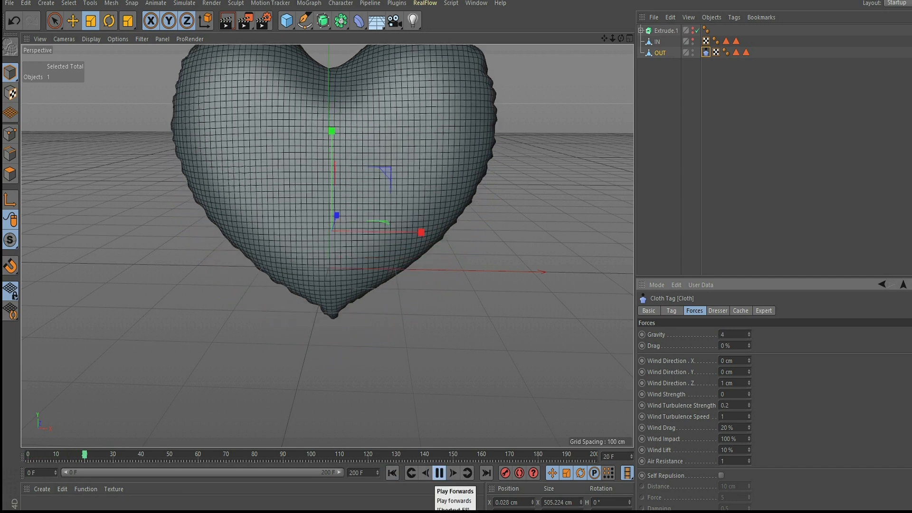
pyautogui.click(439, 473)
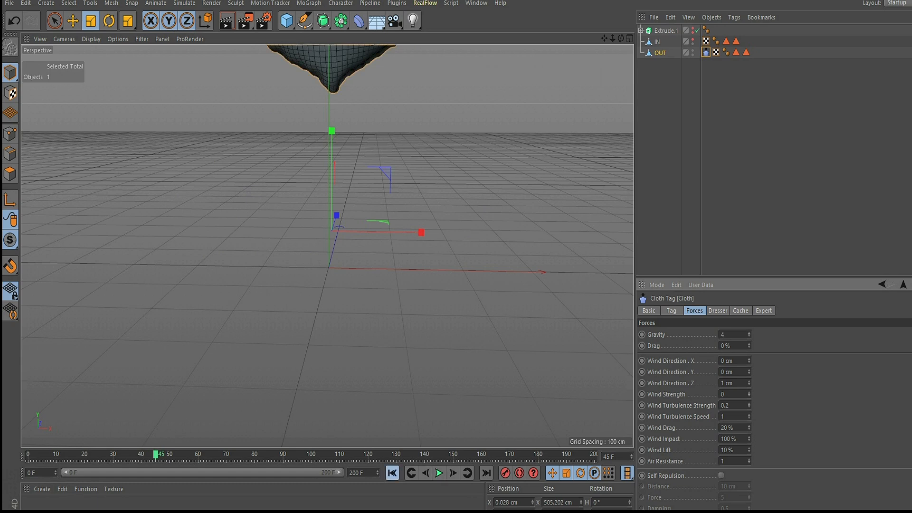
pyautogui.click(392, 473)
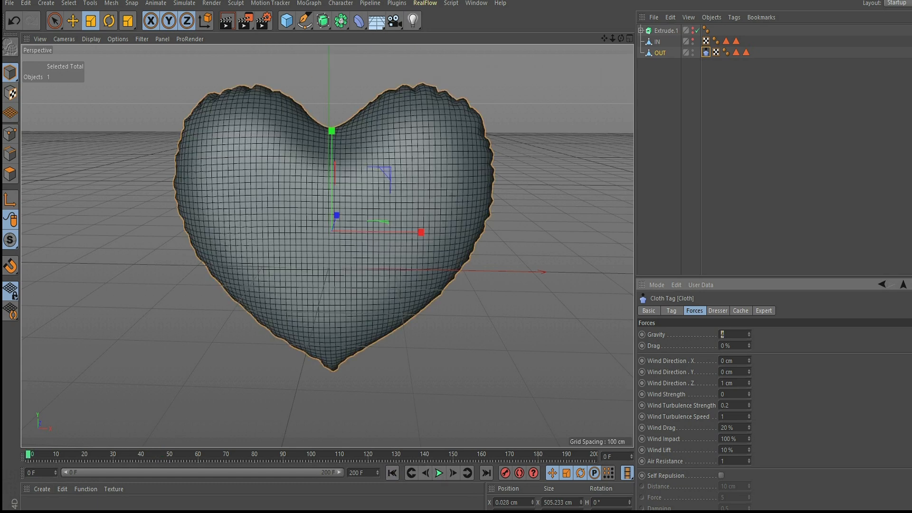
# - Set the cloth's gravity to -1 and its wind direction to 11 cm in X and 3 cm in Y
pyautogui.write('-1')
pyautogui.moveTo(621, 39); pyautogui.dragTo(618, 32)
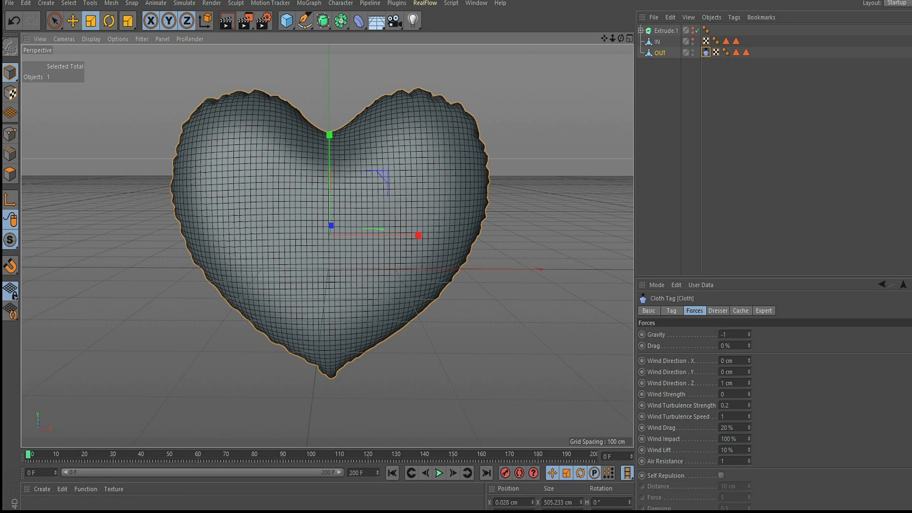
pyautogui.doubleClick(722, 372)
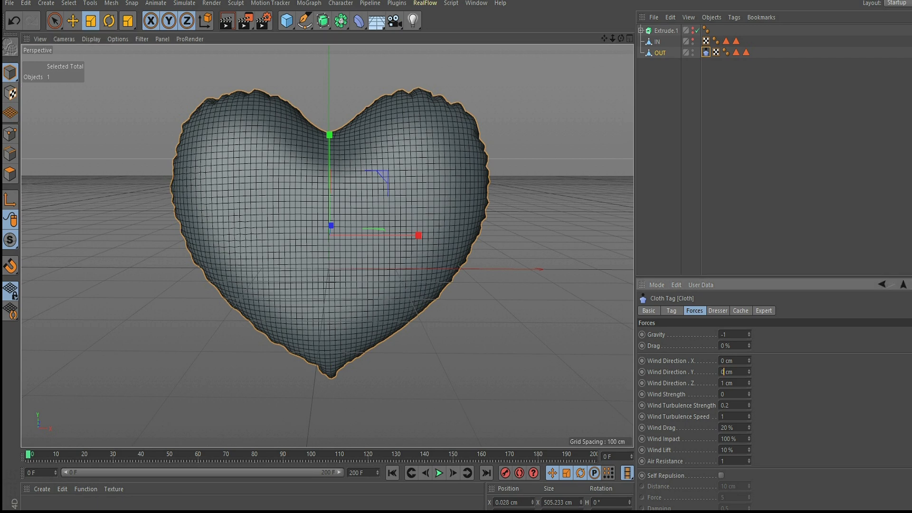
pyautogui.write('3')
pyautogui.doubleClick(722, 361)
pyautogui.write('11')
# - Try a cloth size of 120%, playing the simulation and rewinding to frame 0
pyautogui.click(671, 311)
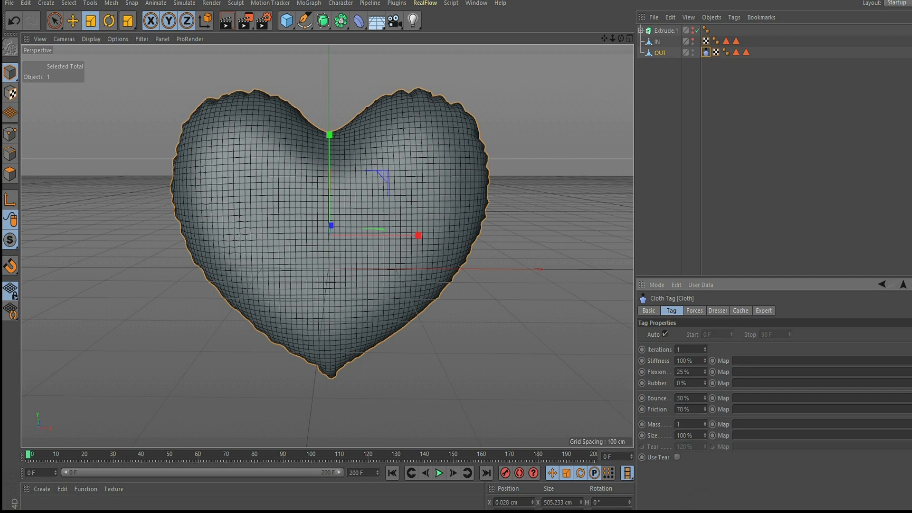
pyautogui.moveTo(683, 436); pyautogui.dragTo(676, 436)
pyautogui.write('12')
pyautogui.click(439, 473)
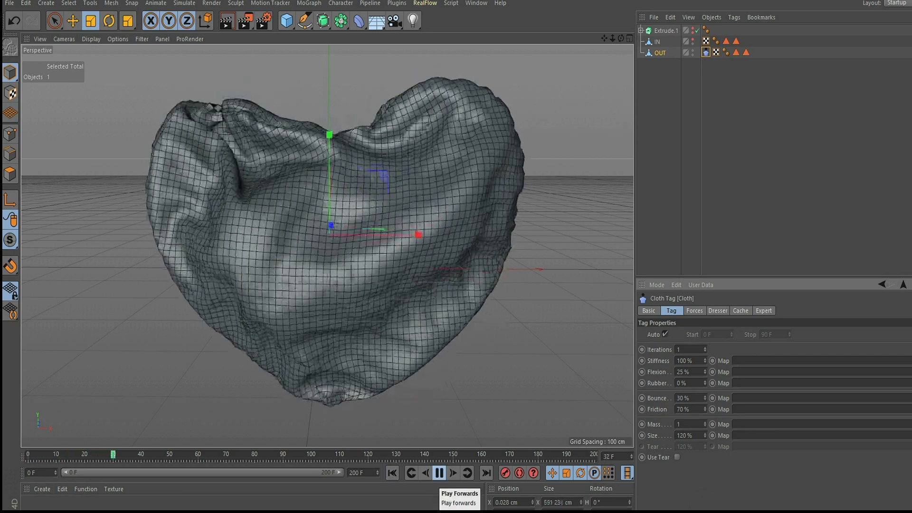
pyautogui.click(439, 473)
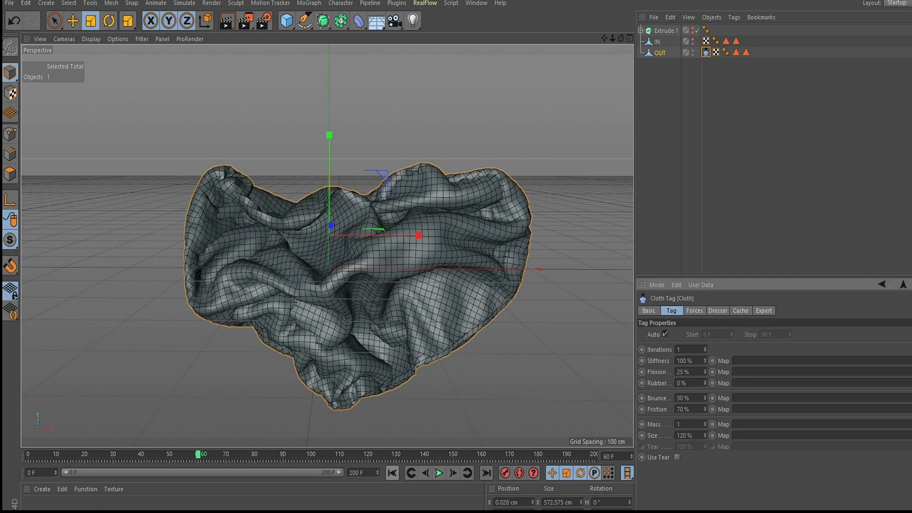
pyautogui.click(392, 473)
# - Set the cloth size to 100%, replay the simulation and return to frame 0
pyautogui.moveTo(683, 436); pyautogui.dragTo(676, 435)
pyautogui.write('10')
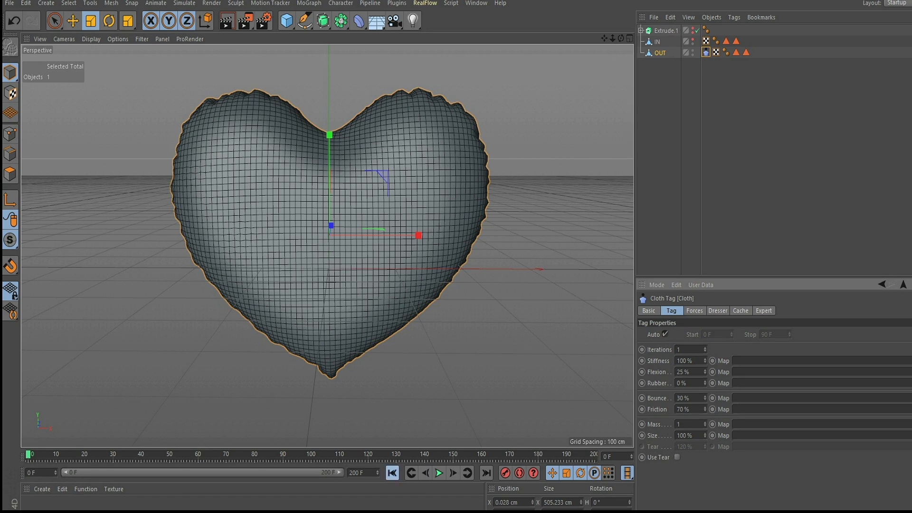
pyautogui.click(439, 473)
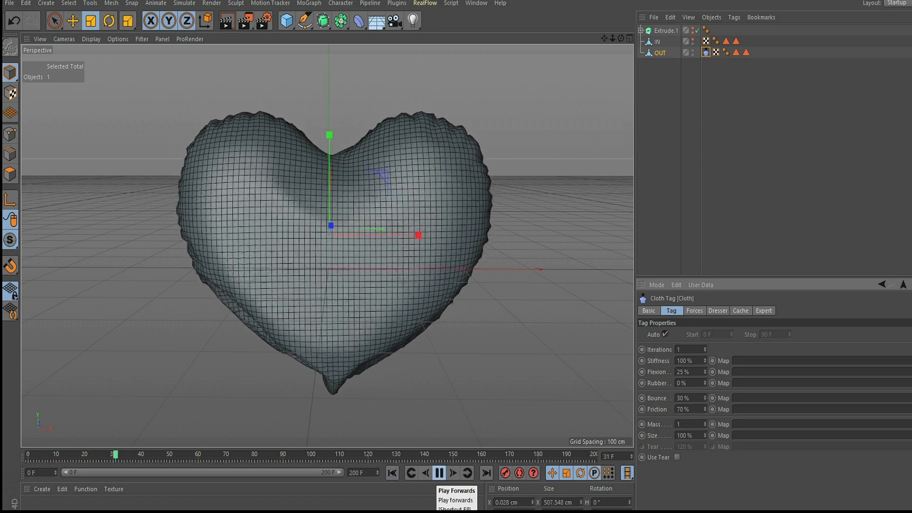
pyautogui.click(438, 472)
pyautogui.click(392, 473)
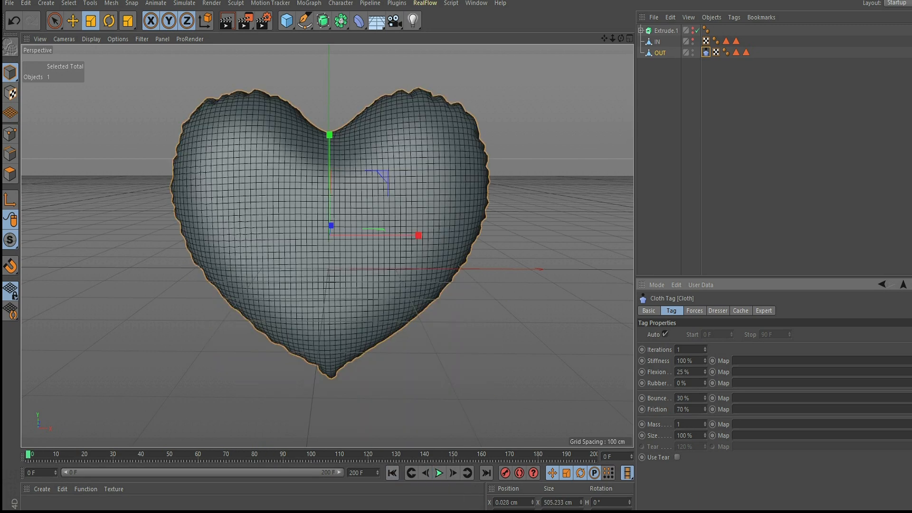
# - Add a plane and lower it to the tip of the heart, at about -177 cm in Y
pyautogui.moveTo(613, 38); pyautogui.dragTo(585, 40)
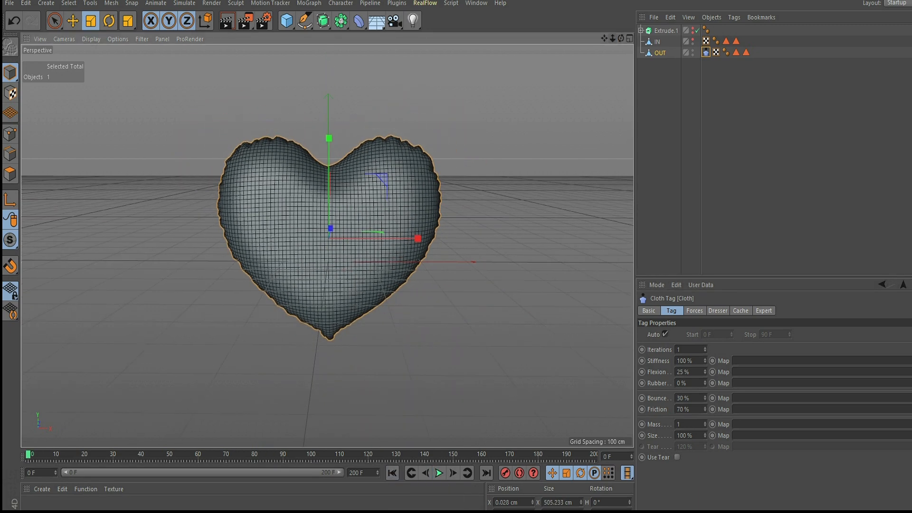
pyautogui.click(286, 21)
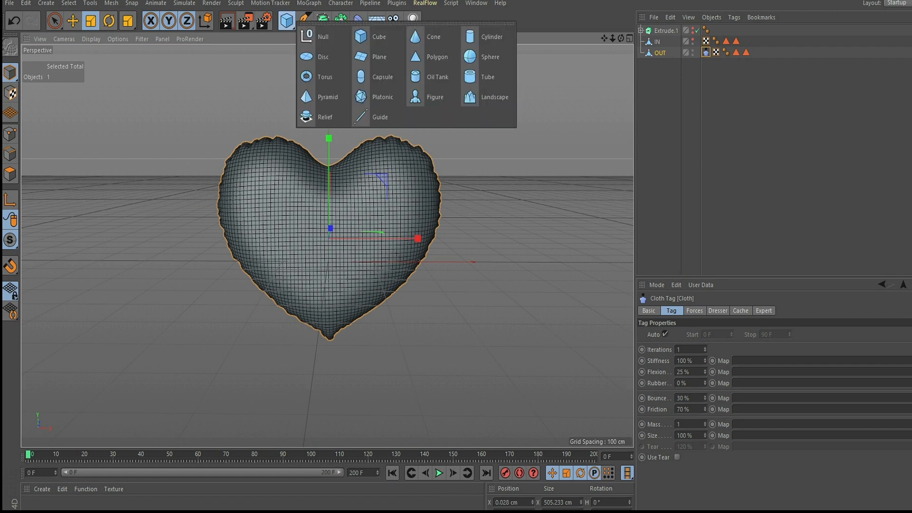
pyautogui.click(375, 56)
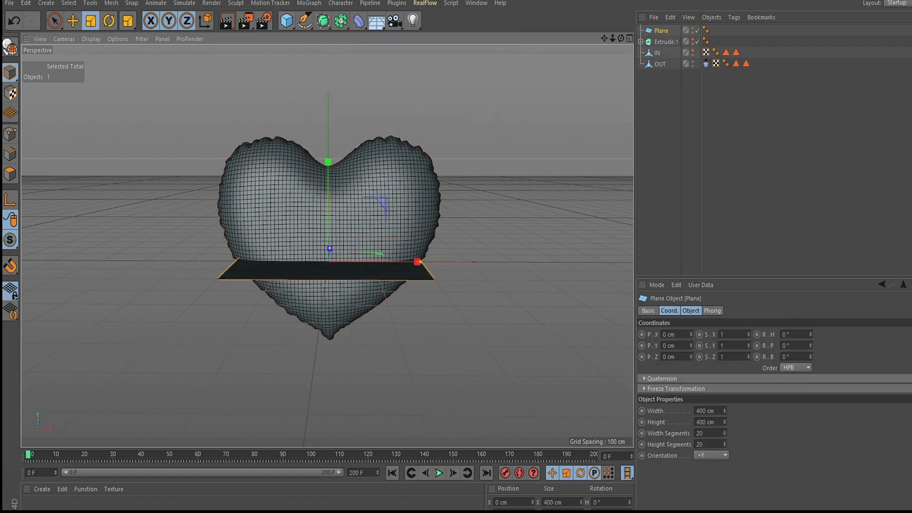
pyautogui.click(73, 21)
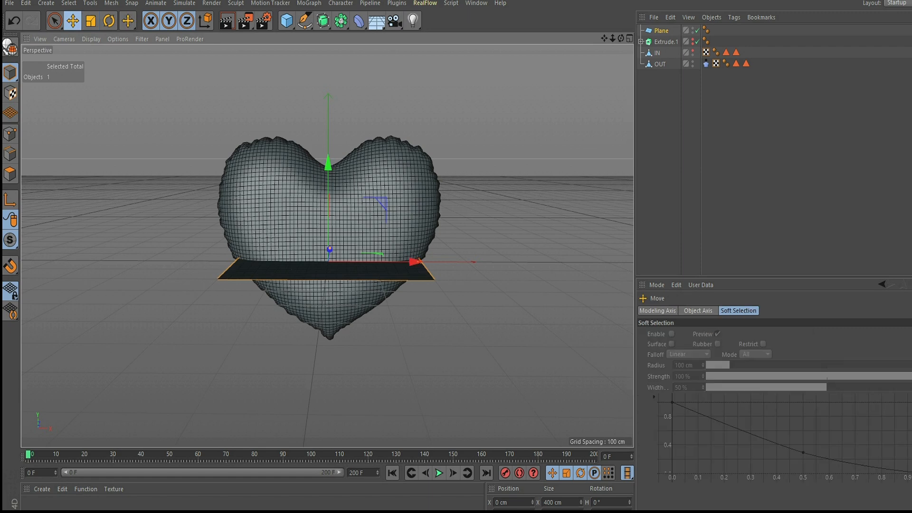
pyautogui.moveTo(328, 164); pyautogui.dragTo(328, 254)
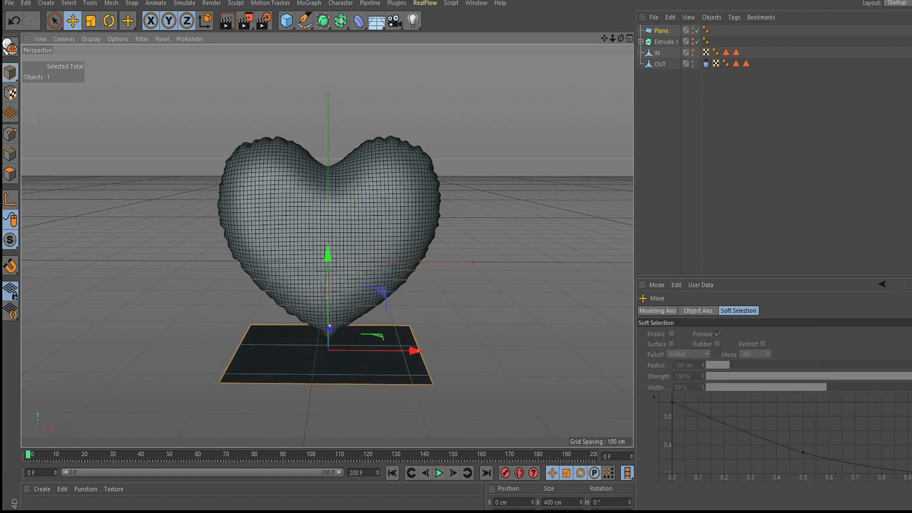
# - Set the plane's width and height to 2000 cm each
pyautogui.click(661, 31)
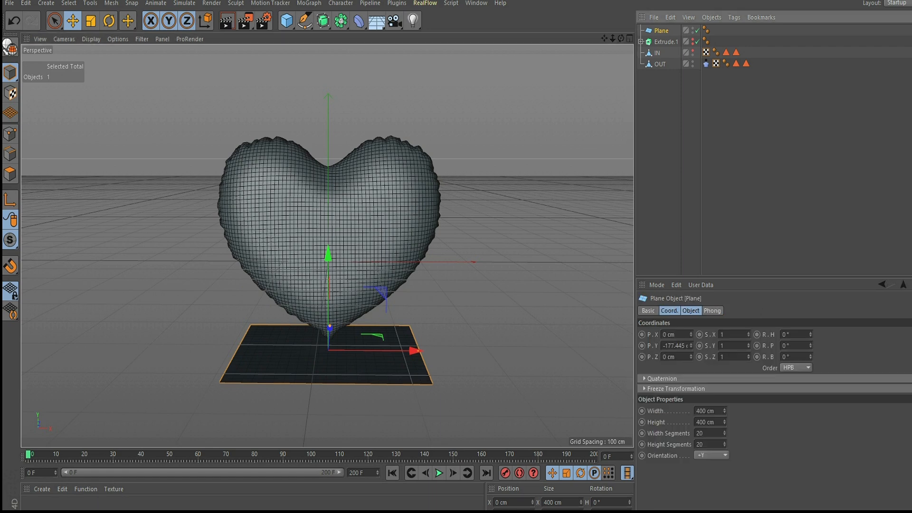
pyautogui.doubleClick(703, 411)
pyautogui.write('2000')
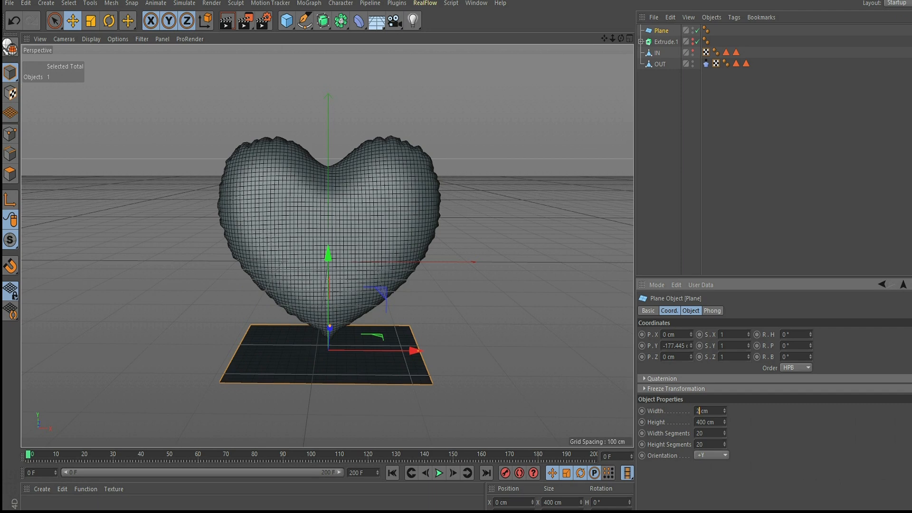
pyautogui.press('Tab')
pyautogui.write('200')
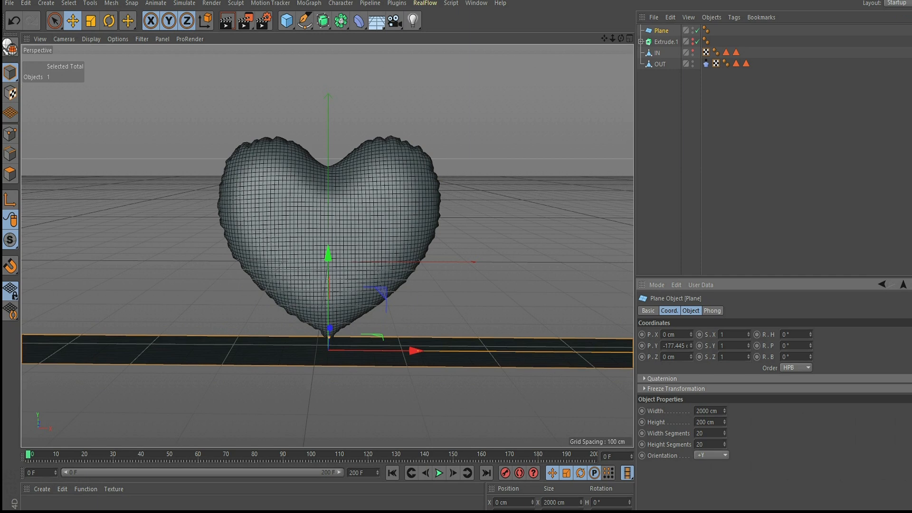
pyautogui.write('0')
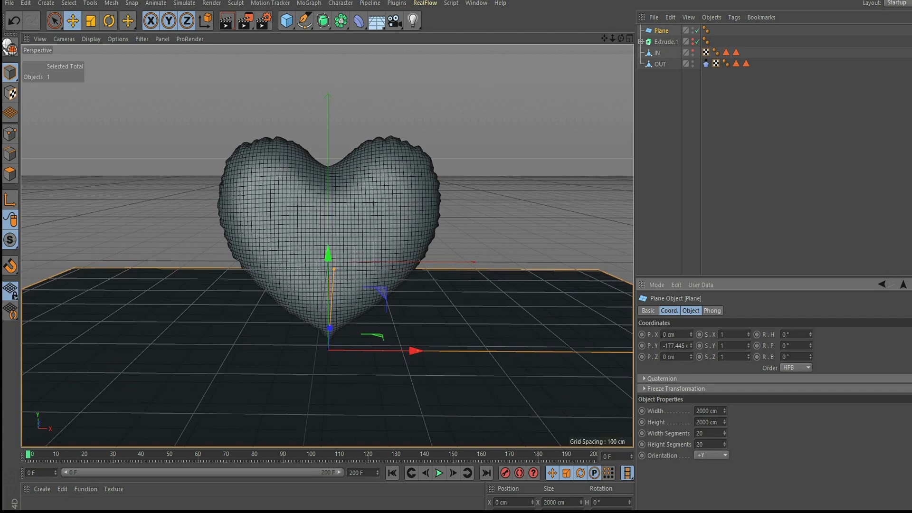
# - Switch the viewport display to Quick Shading so the heart shows without mesh lines
pyautogui.keyDown('alt'); pyautogui.moveTo(328, 247); pyautogui.dragTo(355, 280); pyautogui.keyUp('alt')
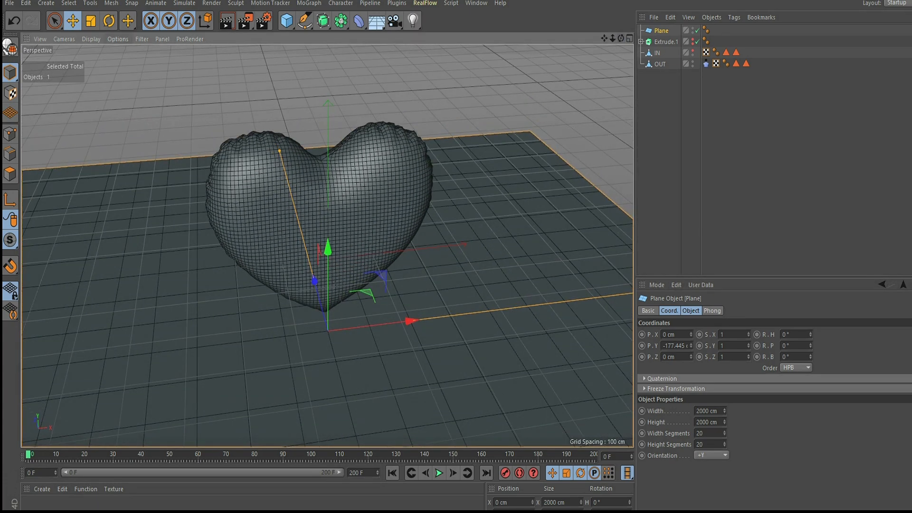
pyautogui.click(91, 39)
pyautogui.click(110, 77)
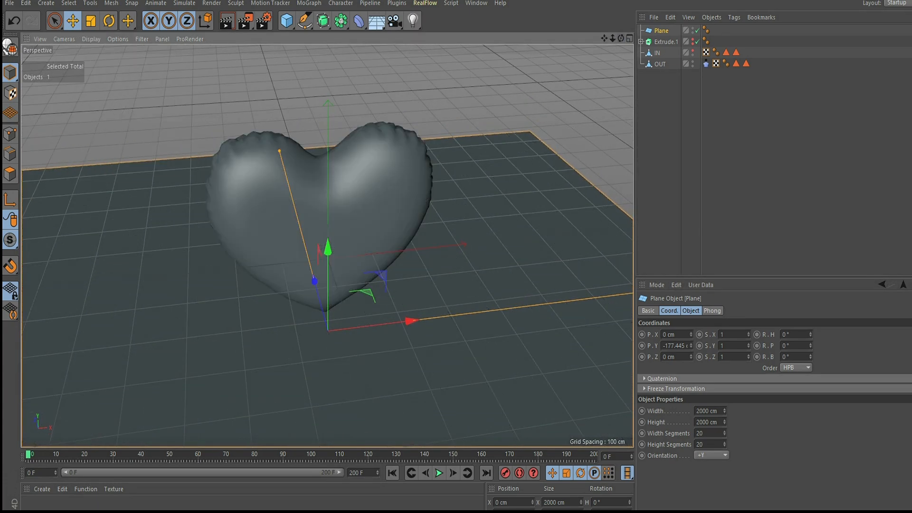
# - Give the plane a Cloth Collider simulation tag
pyautogui.moveTo(327, 246)
pyautogui.keyDown('alt'); pyautogui.mouseDown()
pyautogui.moveTo(295, 226)
pyautogui.moveTo(339, 243)
pyautogui.mouseUp(); pyautogui.keyUp('alt')
pyautogui.keyDown('alt'); pyautogui.moveTo(327, 245); pyautogui.dragTo(341, 153, button='middle'); pyautogui.keyUp('alt')
pyautogui.rightClick(669, 30)
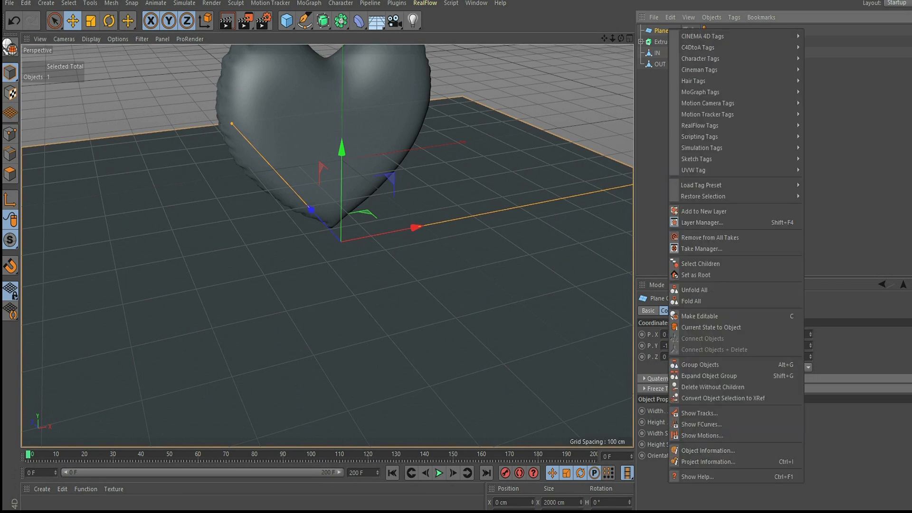
pyautogui.moveTo(703, 36)
pyautogui.moveTo(703, 148)
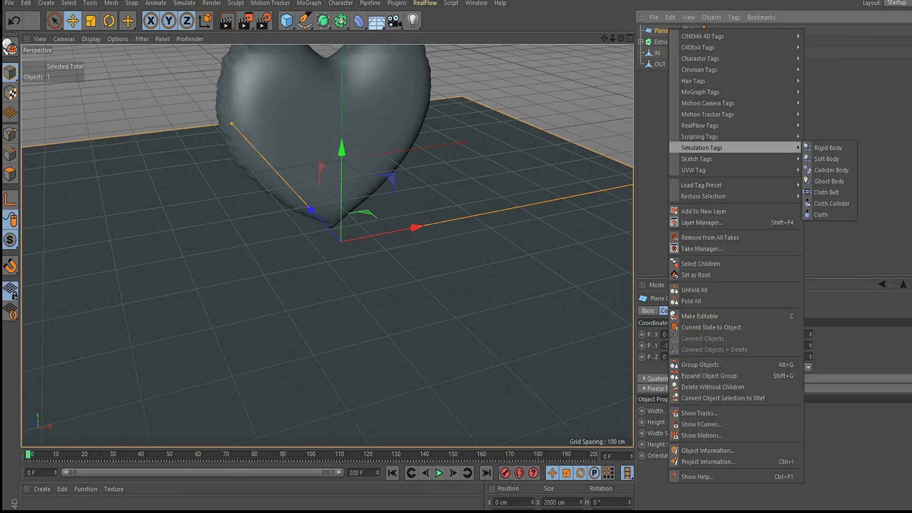
pyautogui.click(831, 203)
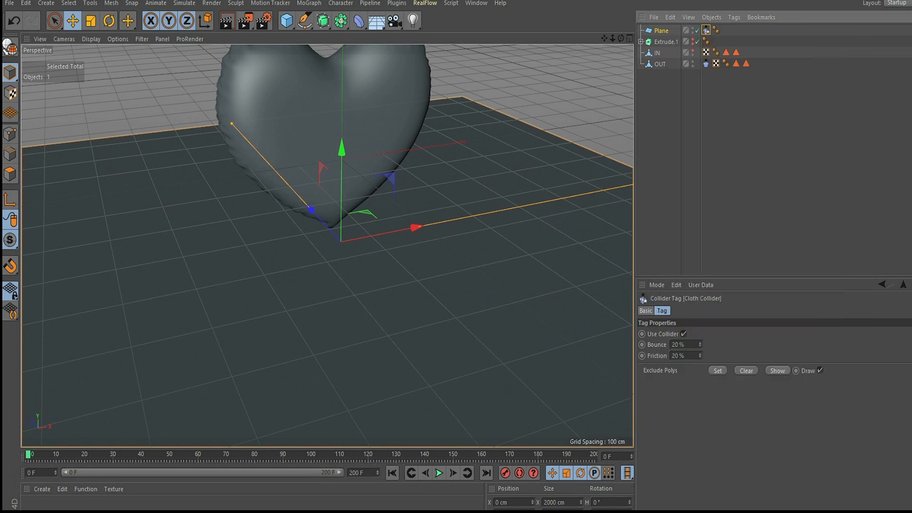
# - Play the cloth simulation with the plane as collider to about frame 110 and return to frame 0
pyautogui.keyDown('alt'); pyautogui.moveTo(327, 246); pyautogui.dragTo(332, 222); pyautogui.keyUp('alt')
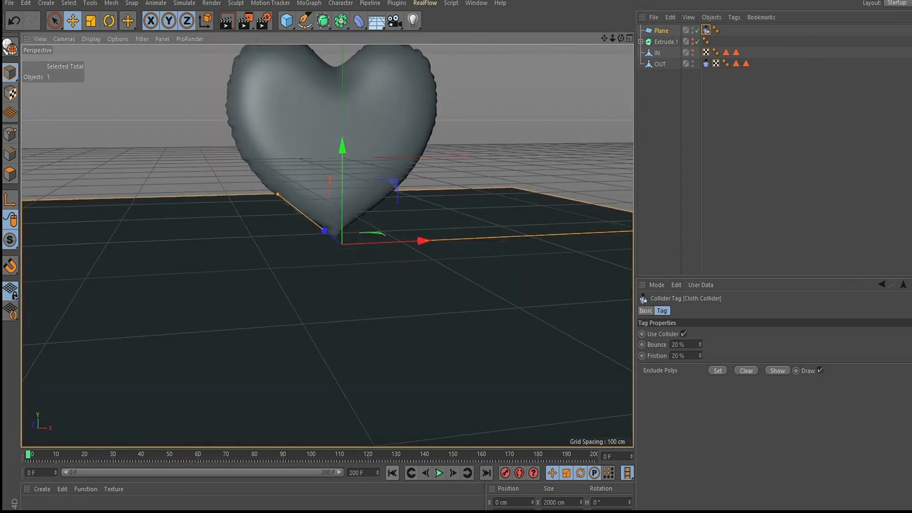
pyautogui.click(439, 473)
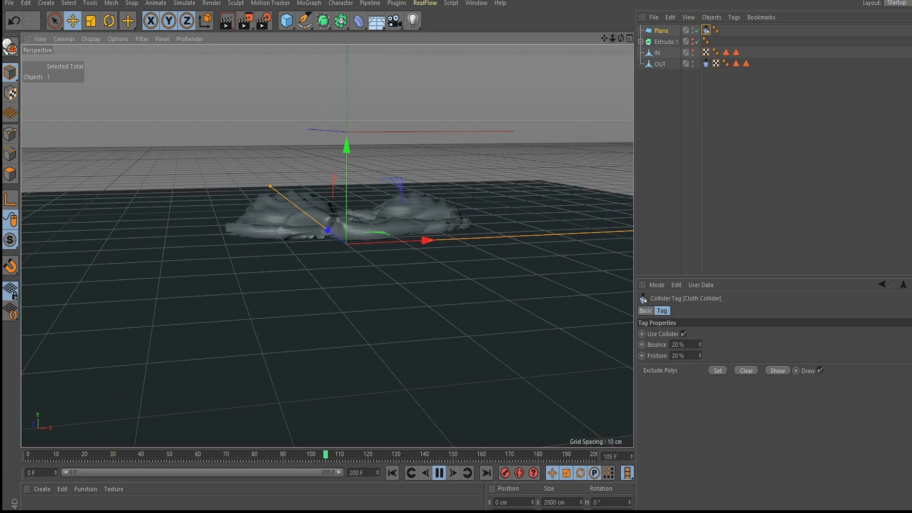
pyautogui.press('F8')
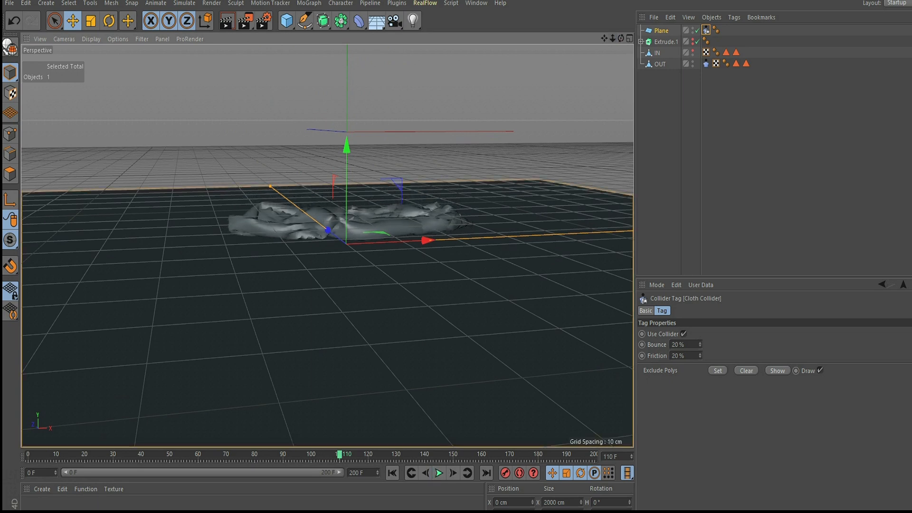
pyautogui.click(392, 473)
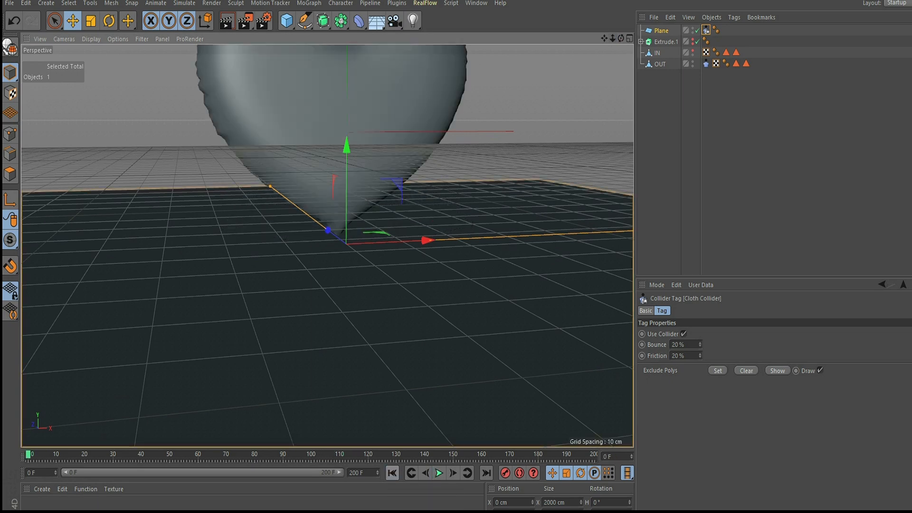
pyautogui.keyDown('alt'); pyautogui.moveTo(327, 246); pyautogui.dragTo(328, 335, button='middle'); pyautogui.keyUp('alt')
pyautogui.keyDown('alt'); pyautogui.moveTo(329, 335); pyautogui.dragTo(356, 335, button='right'); pyautogui.keyUp('alt')
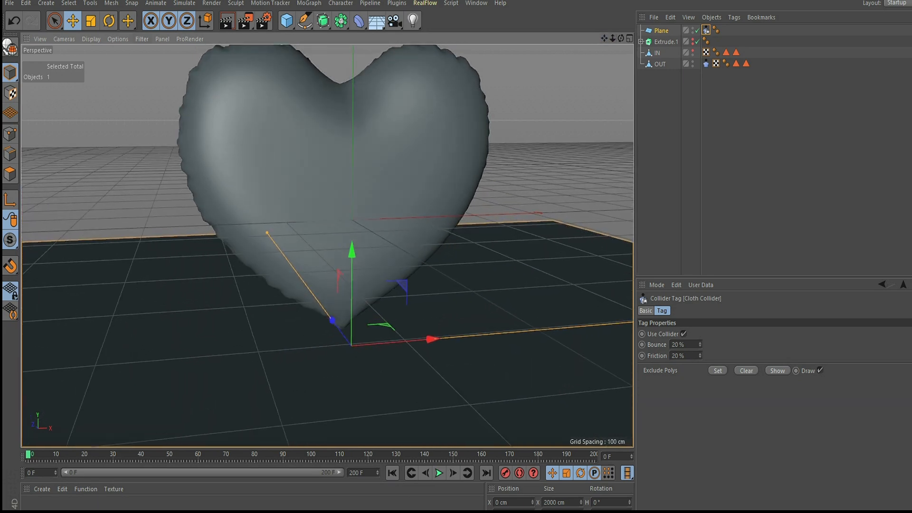
# - Set the viewport display to Gouraud Shading (Lines) to show the heart's mesh
pyautogui.click(118, 39)
pyautogui.moveTo(91, 39)
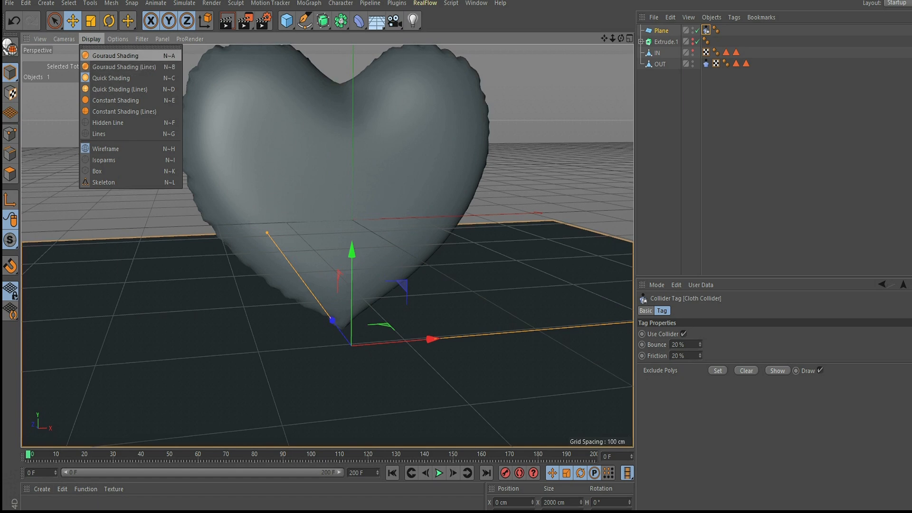
pyautogui.click(116, 56)
pyautogui.click(91, 39)
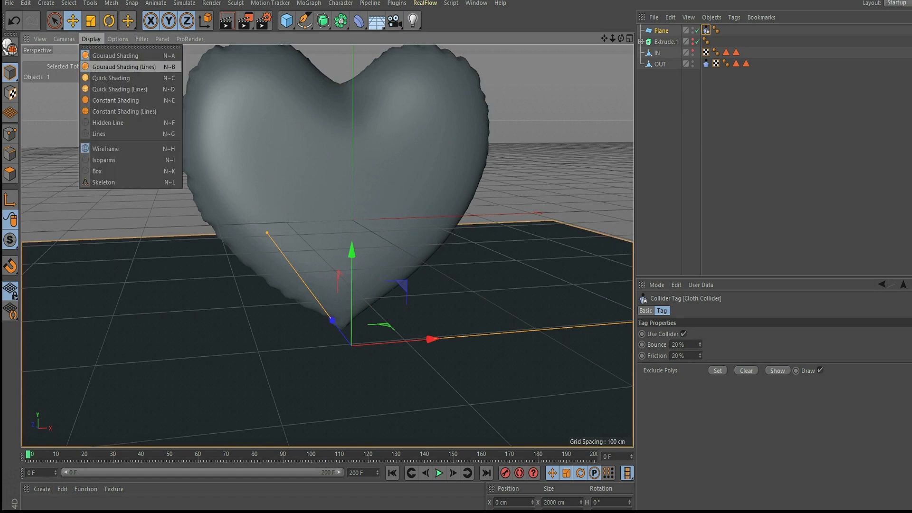
pyautogui.click(124, 67)
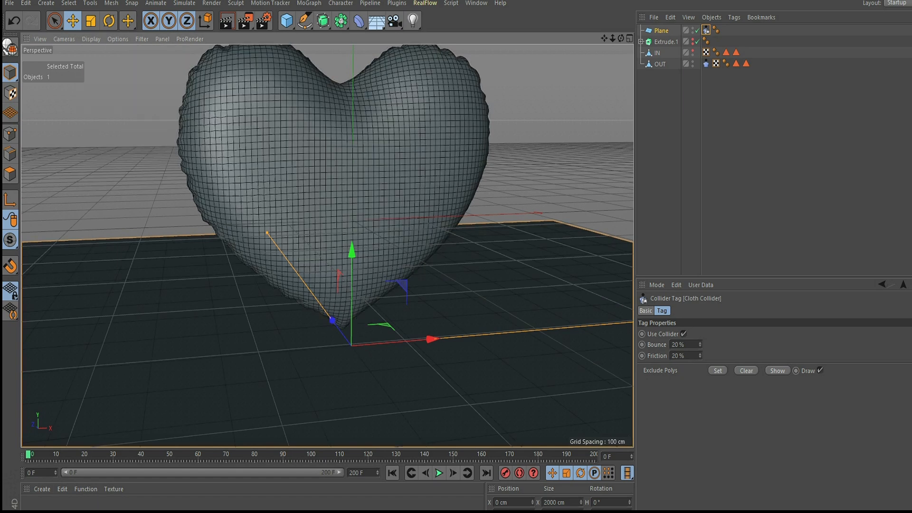
# - Add a Subdivision Surface and make the OUT heart mesh its child
pyautogui.keyDown('alt'); pyautogui.moveTo(326, 207); pyautogui.dragTo(325, 261, button='middle'); pyautogui.keyUp('alt')
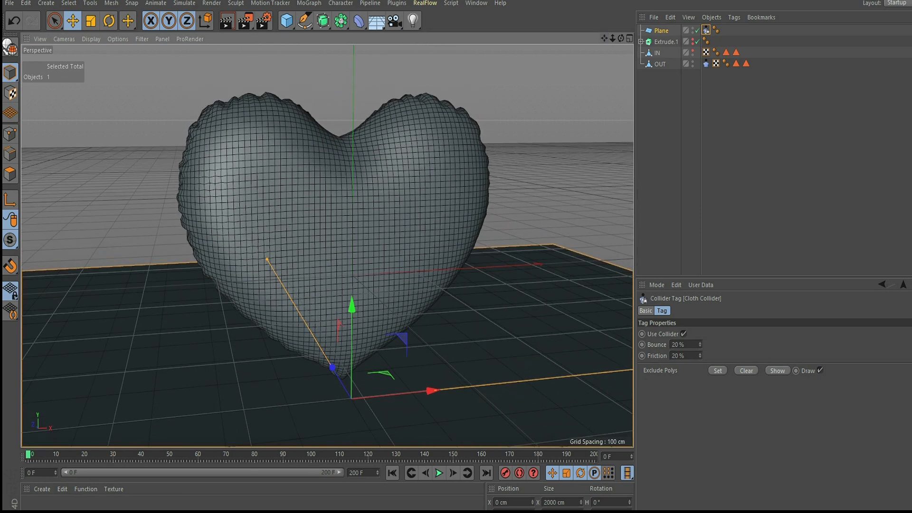
pyautogui.click(660, 63)
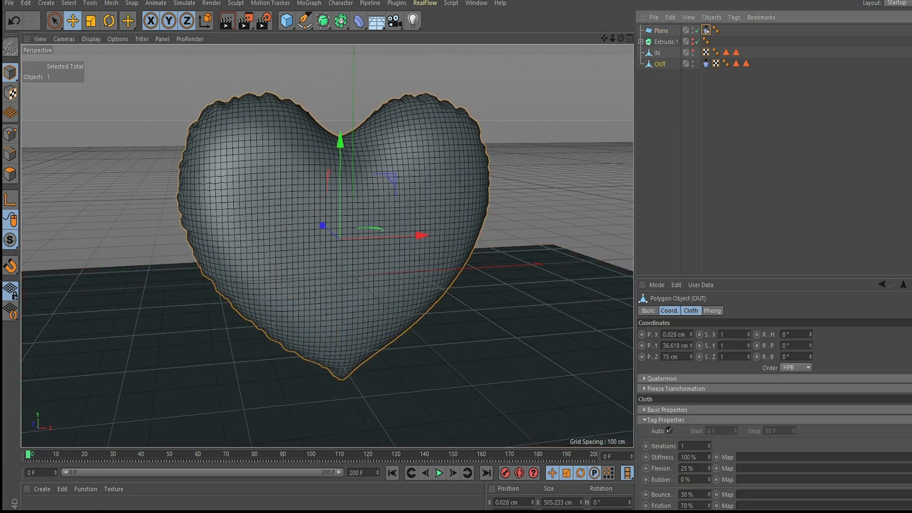
pyautogui.click(323, 20)
pyautogui.click(376, 37)
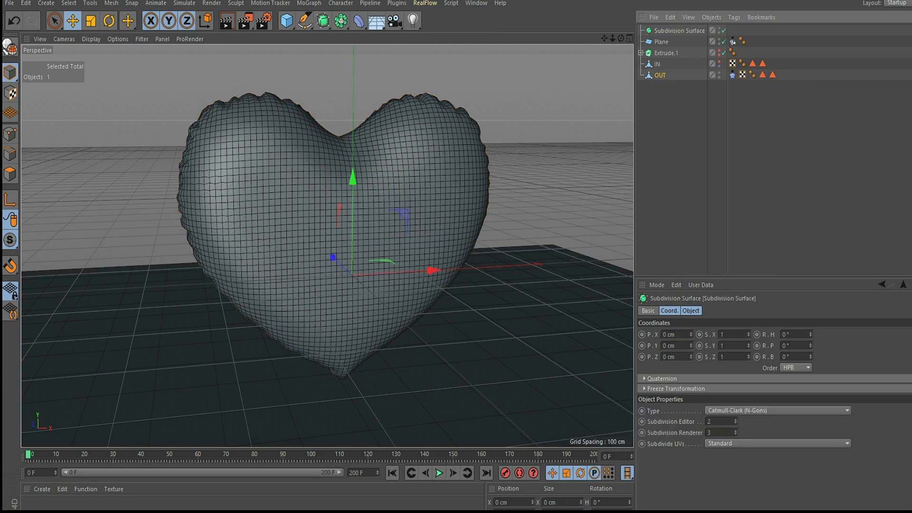
pyautogui.moveTo(660, 75); pyautogui.dragTo(676, 30)
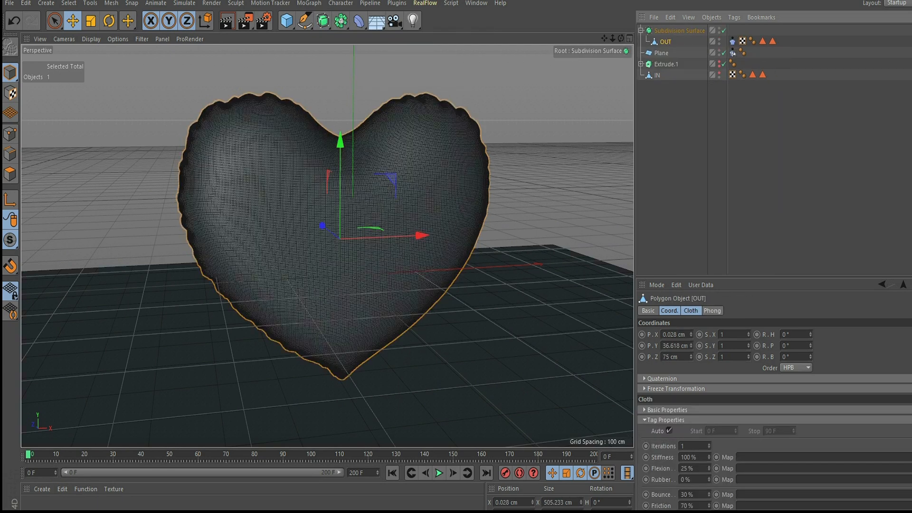
# - Lower the plane further below the heart, to about -311 cm in Y
pyautogui.click(662, 53)
pyautogui.moveTo(604, 39); pyautogui.dragTo(609, 1)
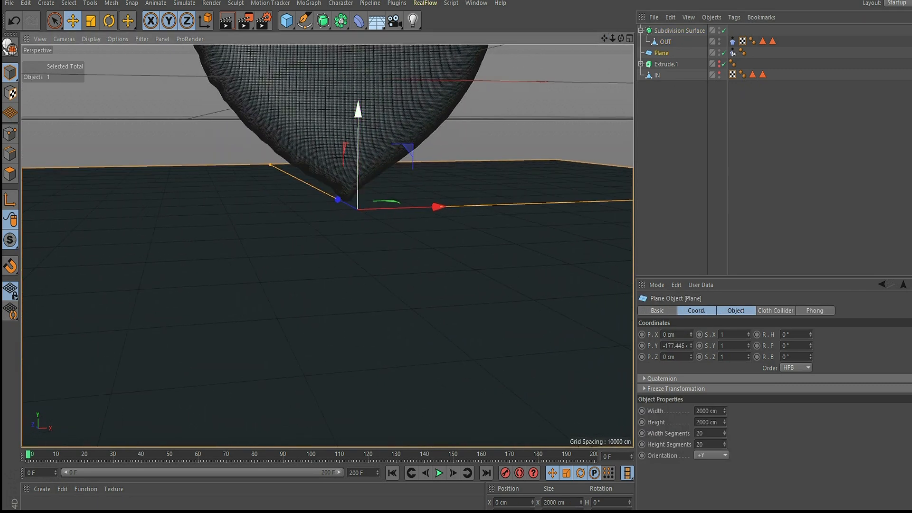
pyautogui.moveTo(358, 111); pyautogui.dragTo(358, 181)
pyautogui.moveTo(612, 38); pyautogui.dragTo(563, 41)
pyautogui.moveTo(344, 171); pyautogui.dragTo(345, 186)
# - Set the viewport display to Gouraud Shading without lines
pyautogui.click(63, 39)
pyautogui.moveTo(91, 39)
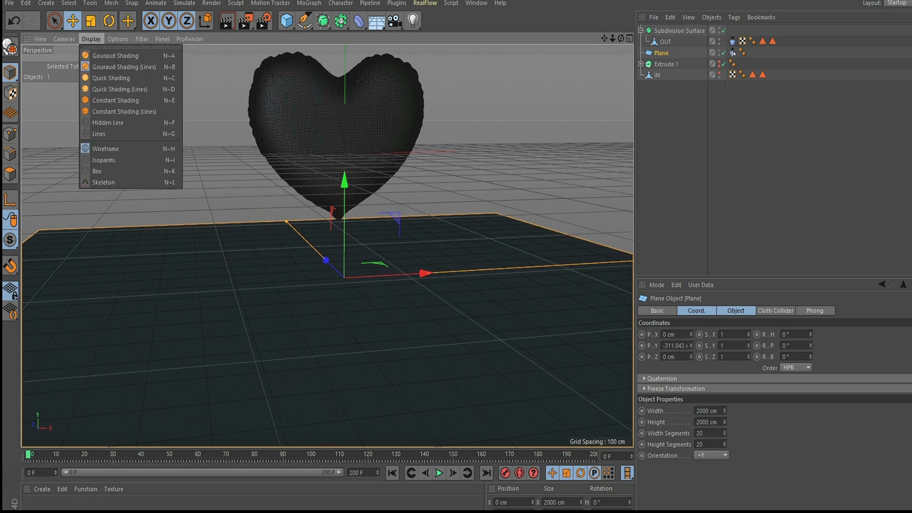
pyautogui.click(115, 56)
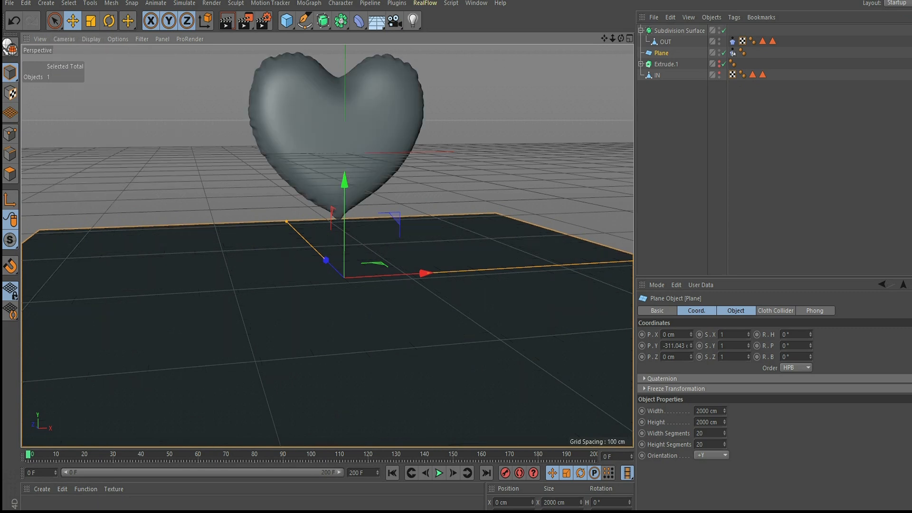
# - Create a new default material and apply it to the OUT heart mesh and the plane
pyautogui.doubleClick(82, 502)
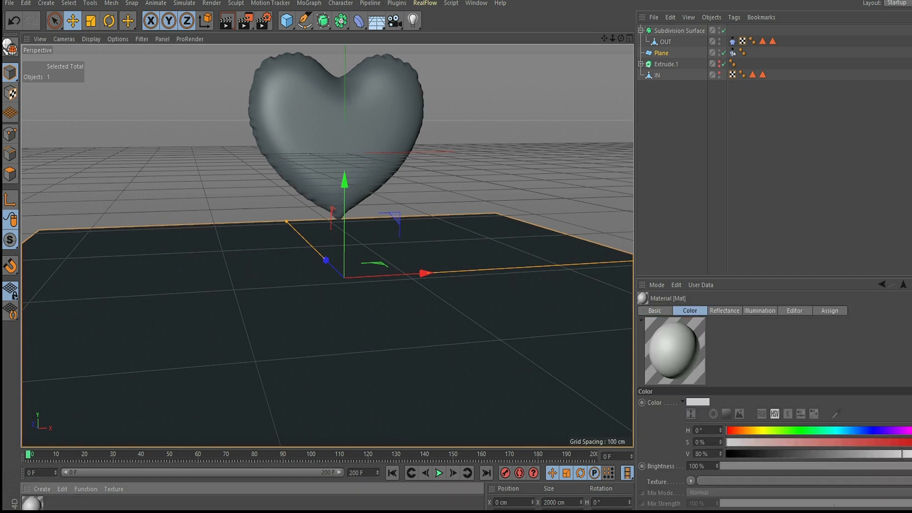
pyautogui.moveTo(32, 504); pyautogui.dragTo(334, 143)
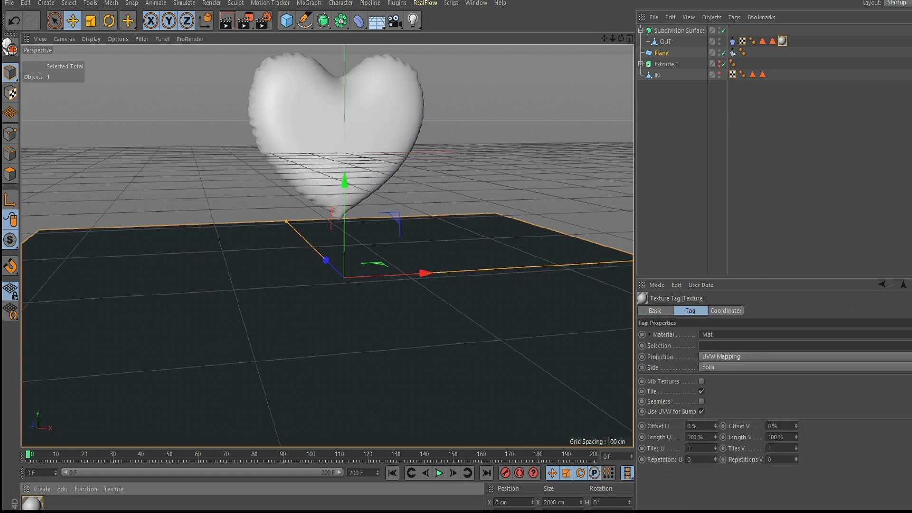
pyautogui.moveTo(33, 504); pyautogui.dragTo(190, 356)
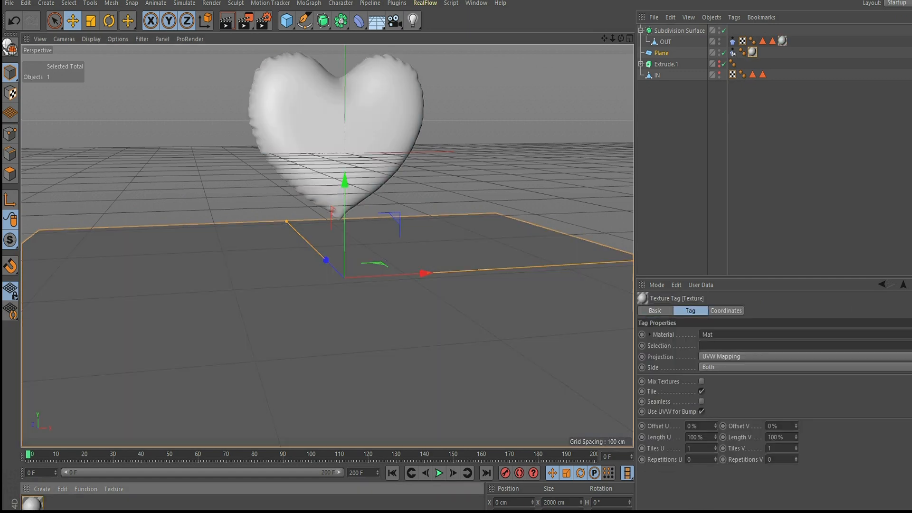
# - Play the simulation of the subdivided heart falling onto the lowered plane
pyautogui.click(438, 472)
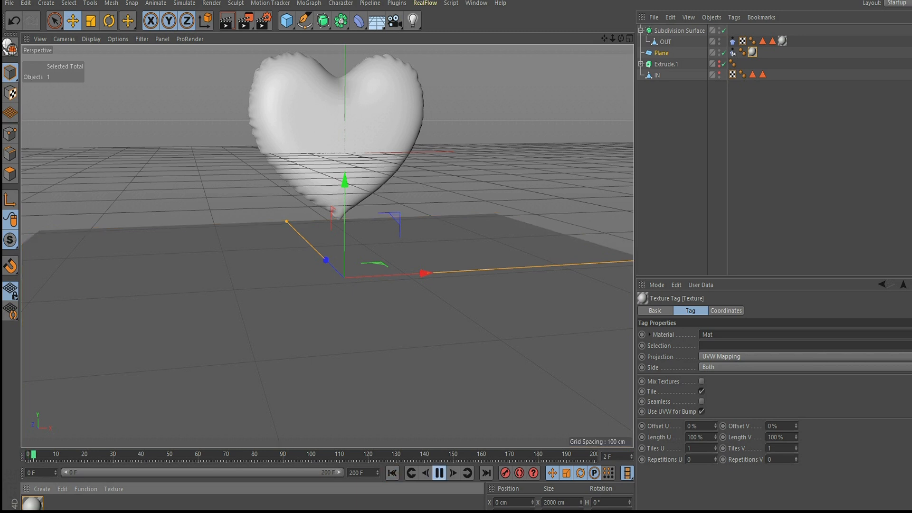